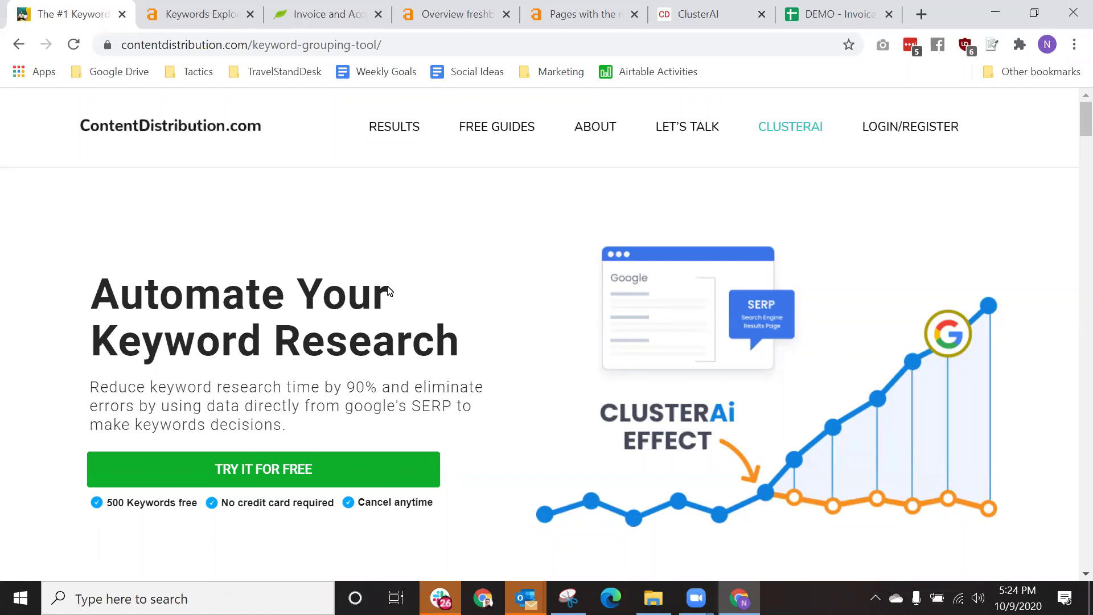
# Review the ClusterAi landing page from the headline down past the customer testimonial and supported keyword research tools.
pyautogui.scroll(-4, 389, 291)
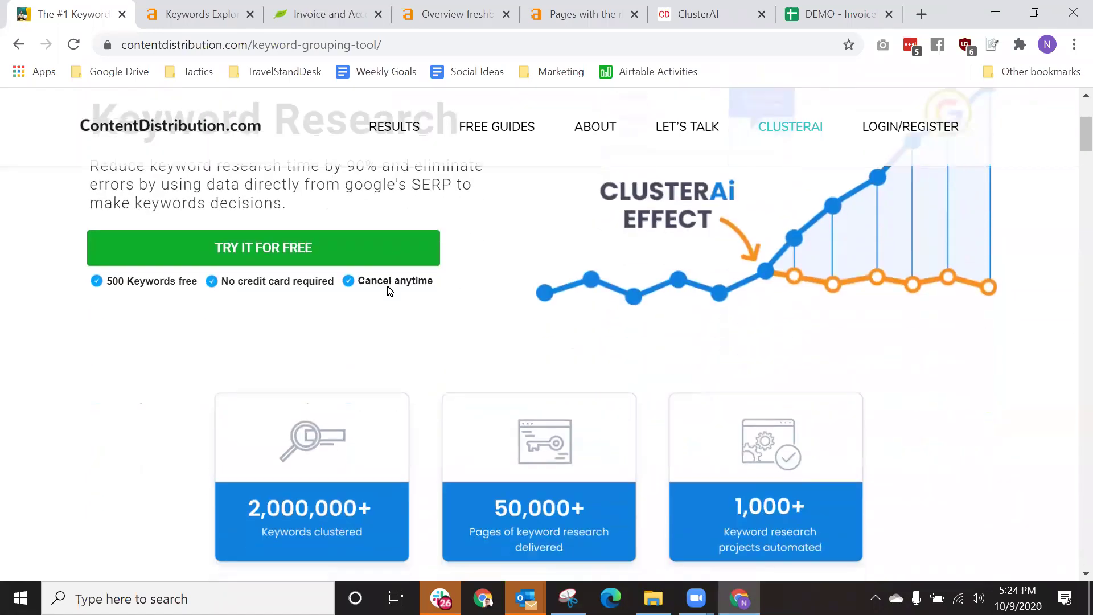
pyautogui.scroll(-1, 389, 291)
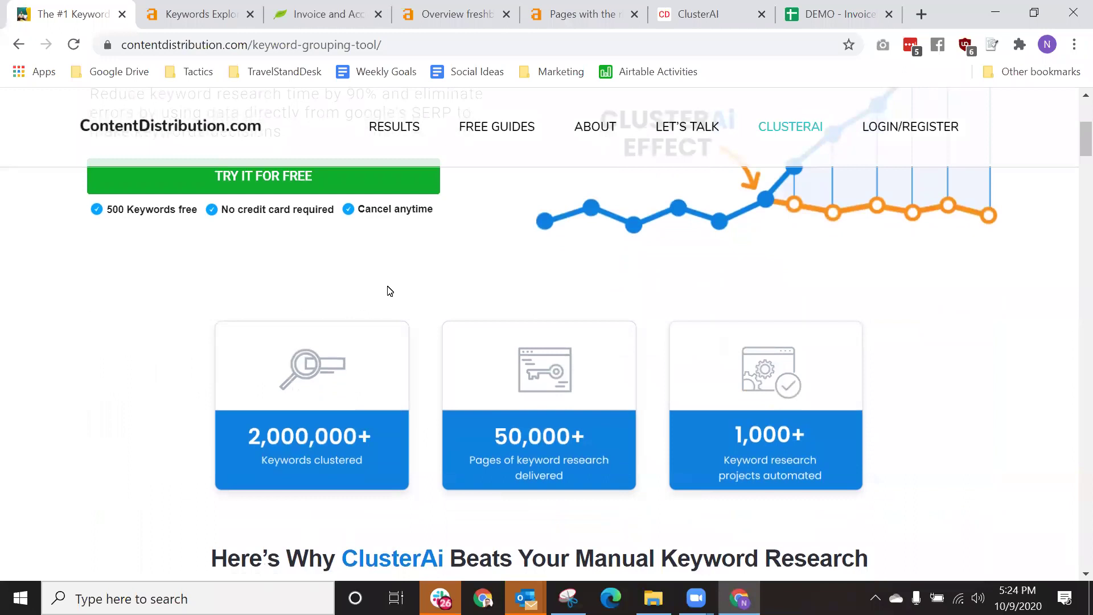
pyautogui.scroll(-4, 390, 291)
pyautogui.scroll(-5, 389, 291)
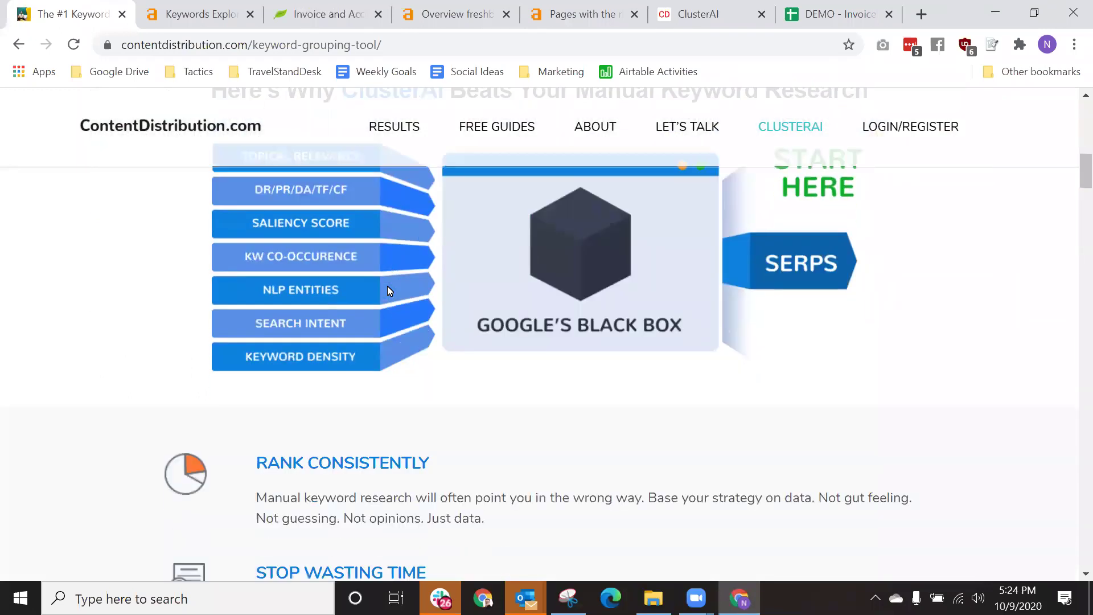
pyautogui.scroll(-14, 389, 290)
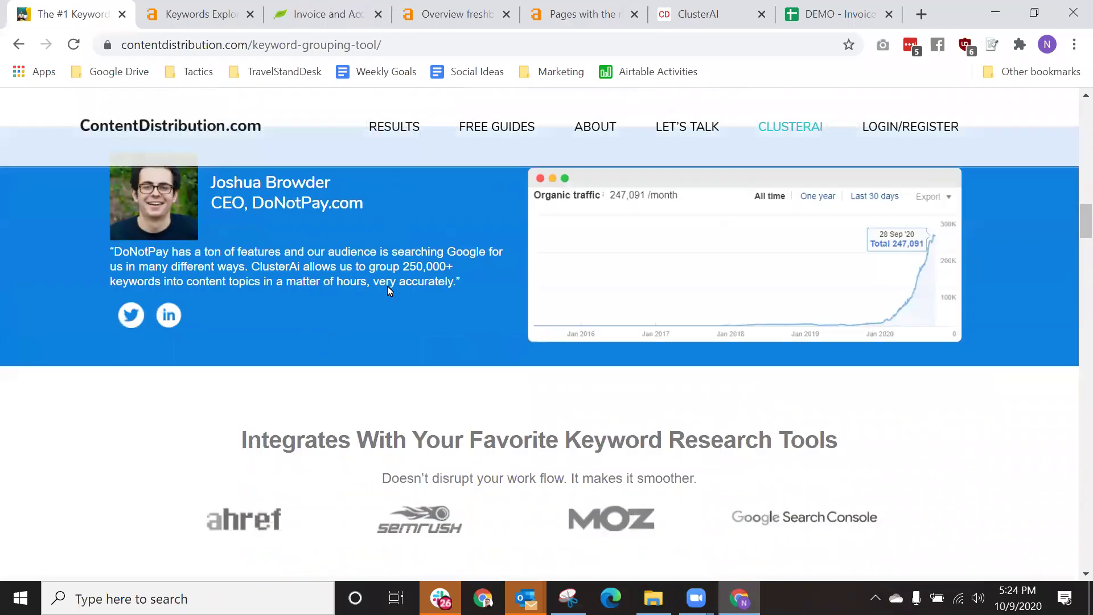
pyautogui.scroll(-12, 388, 286)
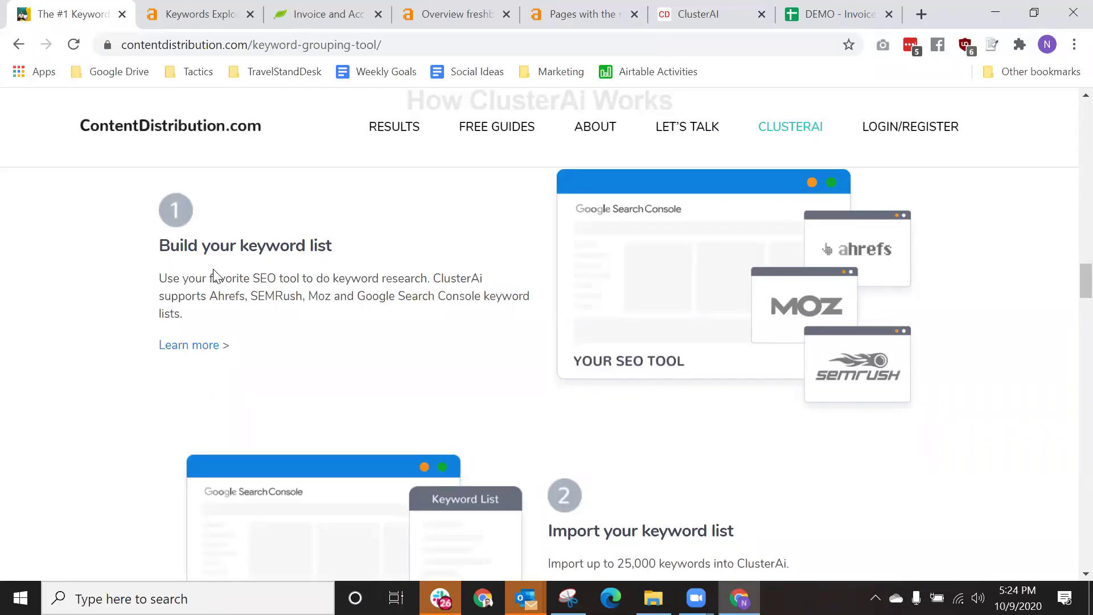
# Read through the How ClusterAi Works section, from building the keyword list to the final completion stage.
pyautogui.scroll(-3, 214, 273)
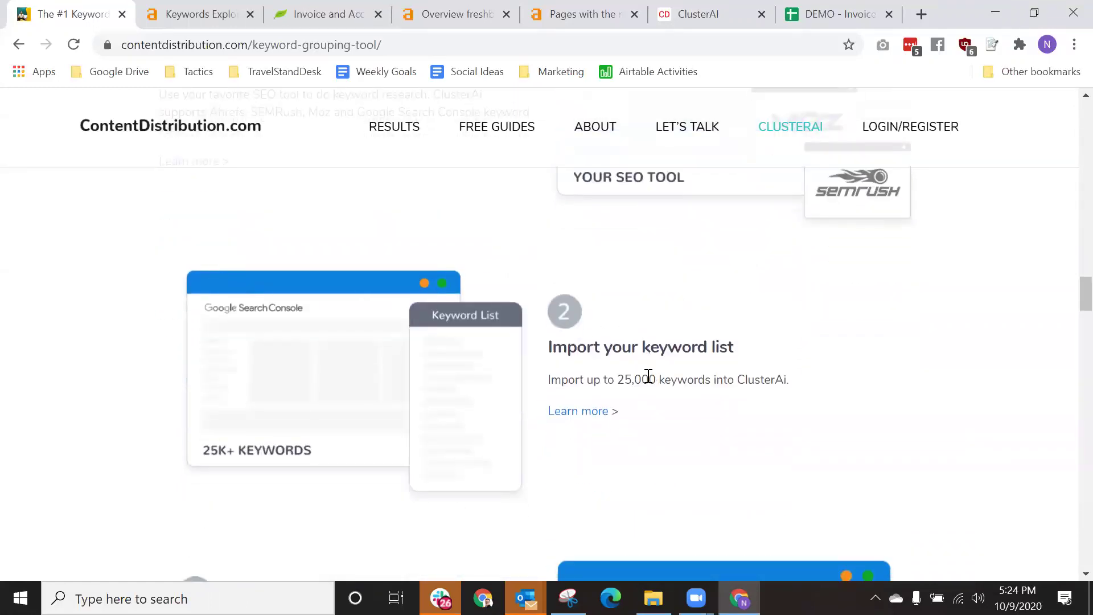
pyautogui.scroll(-1, 648, 377)
pyautogui.scroll(-5, 648, 377)
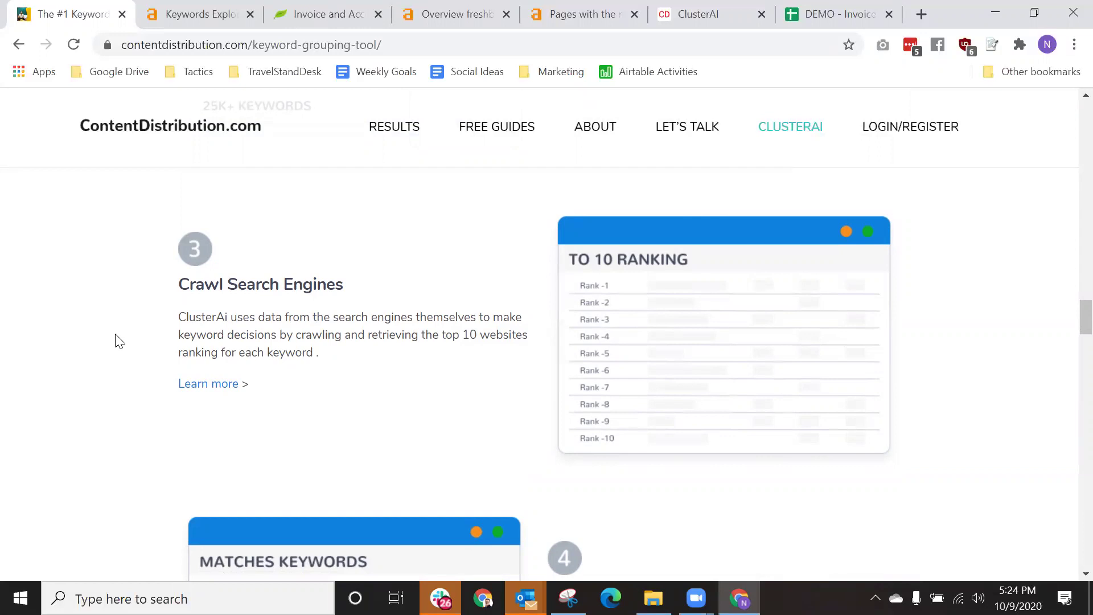
pyautogui.scroll(-5, 119, 341)
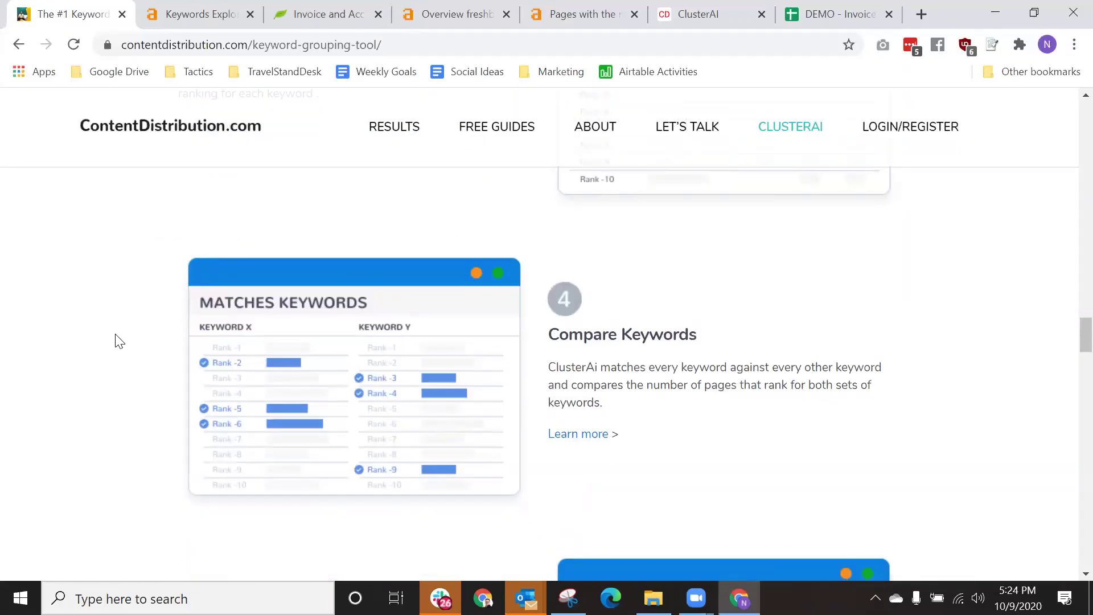
pyautogui.scroll(-5, 119, 341)
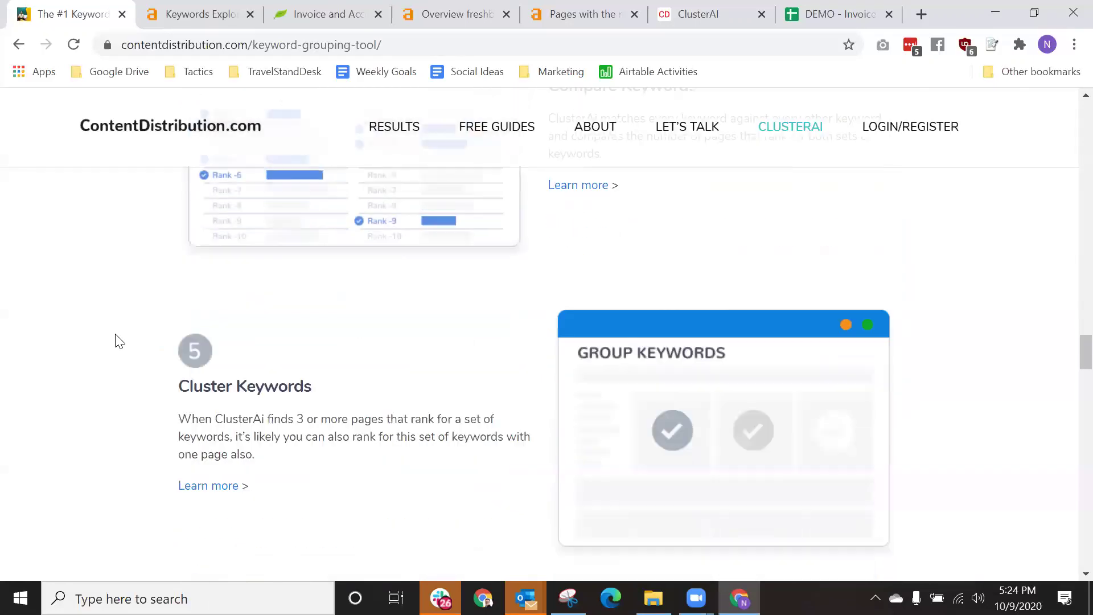
pyautogui.scroll(-2, 119, 341)
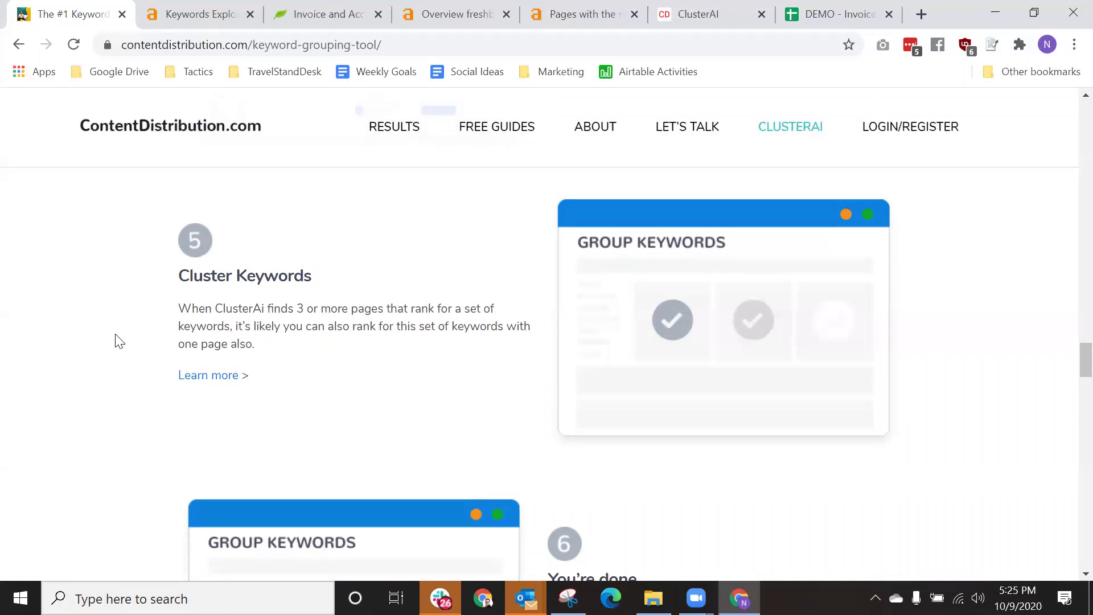
pyautogui.scroll(-4, 118, 340)
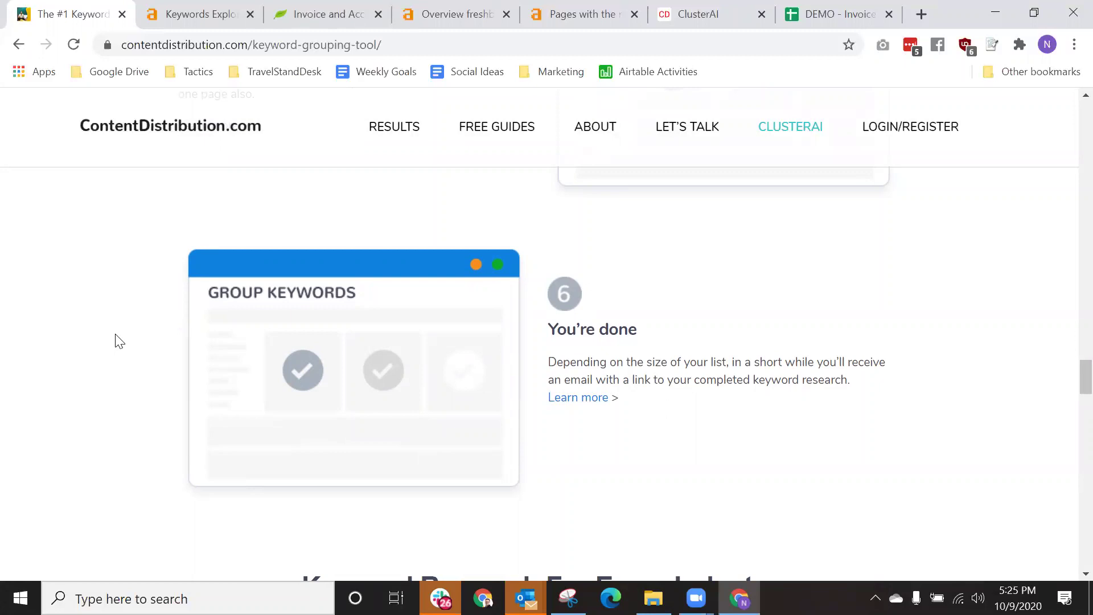
# Place the FreshBooks site ahead of Keywords Explorer and view the Ahrefs organic search overview for freshbooks.com.
pyautogui.moveTo(279, 15); pyautogui.dragTo(194, 15)
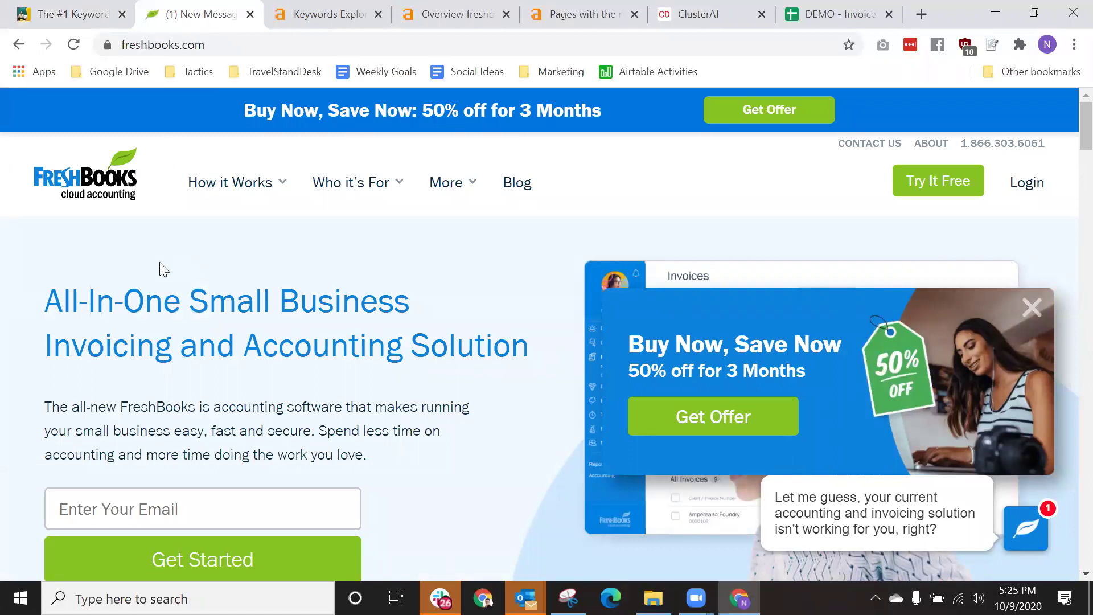
pyautogui.click(454, 14)
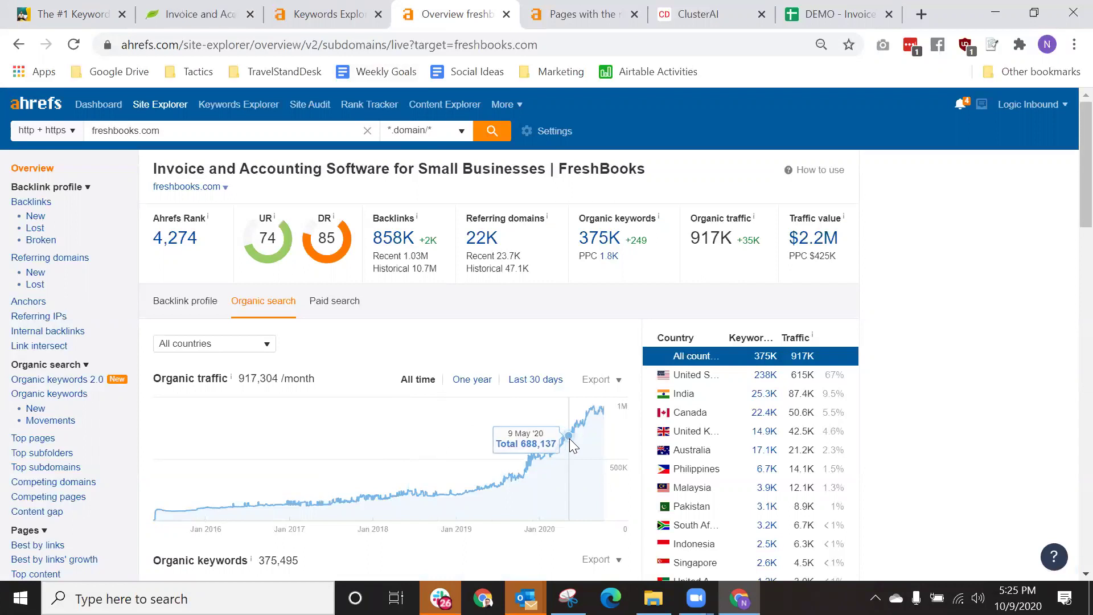
# Open the Ahrefs Top Pages report for freshbooks.com in the United States and highlight its result count.
pyautogui.click(555, 11)
pyautogui.tripleClick(253, 240)
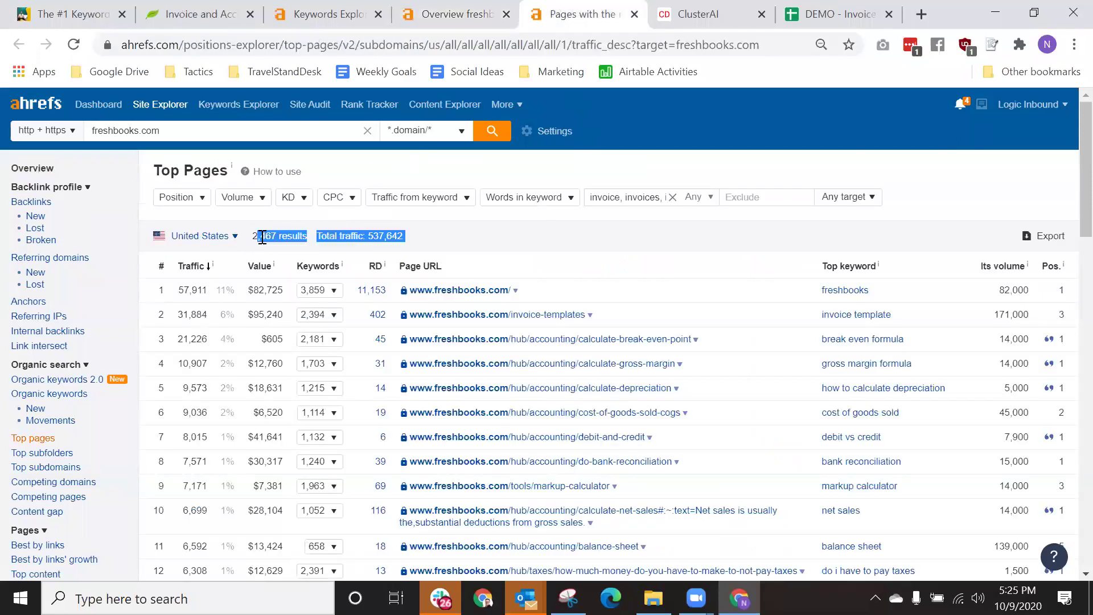
pyautogui.click(256, 239)
pyautogui.moveTo(253, 240); pyautogui.dragTo(285, 239)
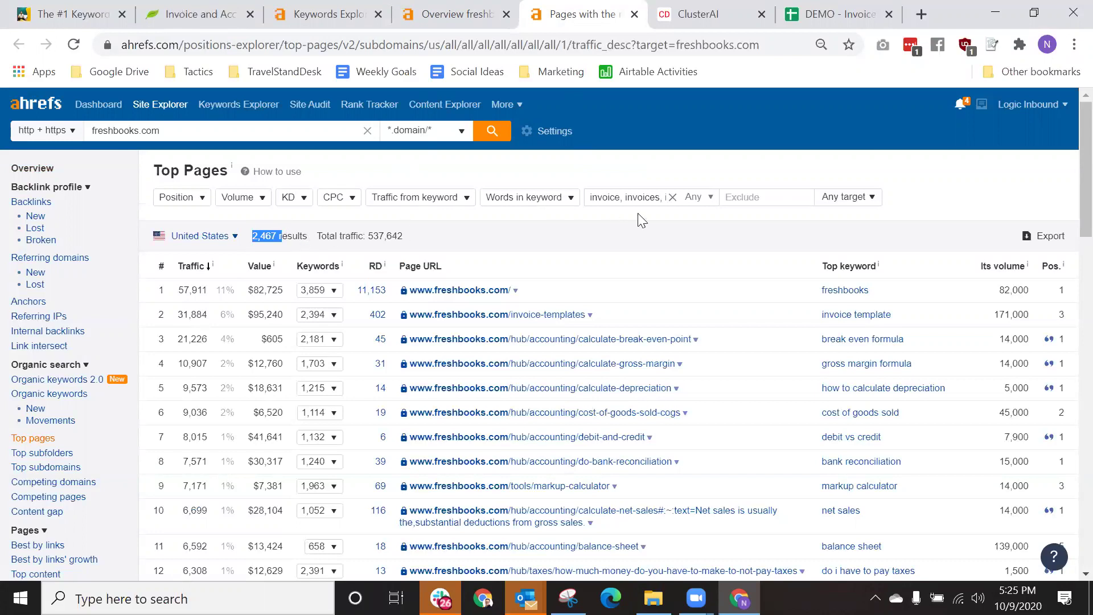
# Apply the Top Pages filter for invoice, invoices, invoicing to URLs only and highlight the filtered result count.
pyautogui.click(623, 196)
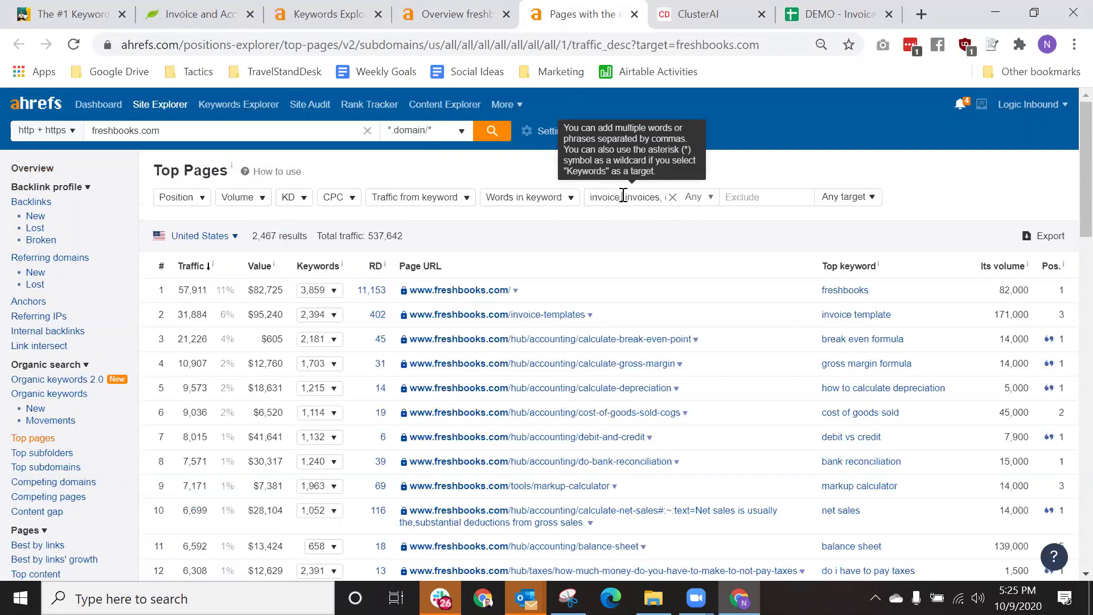
pyautogui.press('Return')
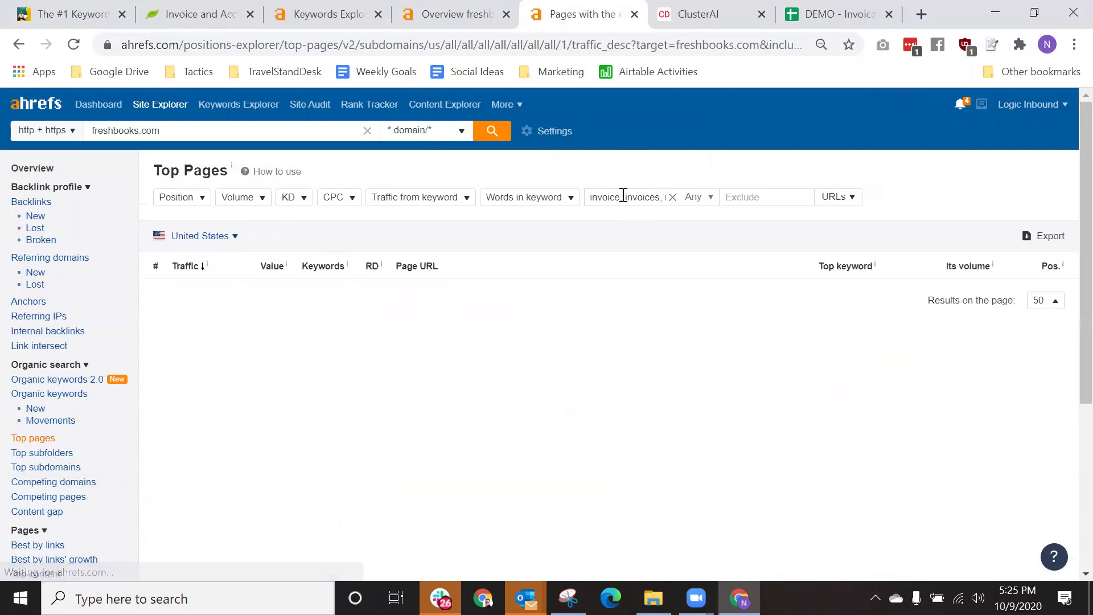
pyautogui.moveTo(624, 196); pyautogui.dragTo(678, 202)
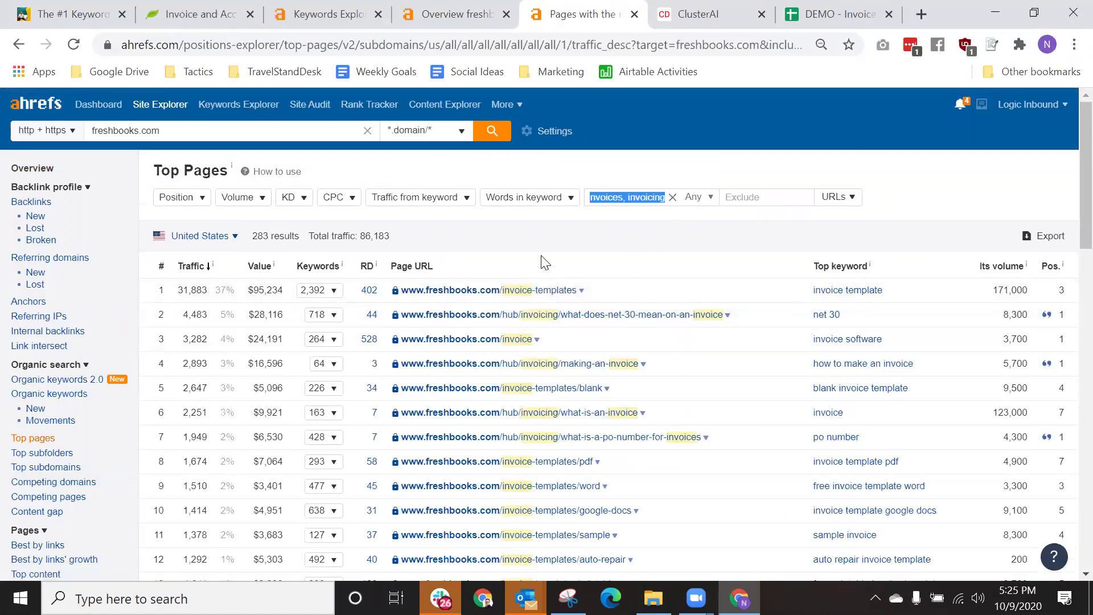
pyautogui.click(519, 259)
pyautogui.moveTo(297, 236); pyautogui.dragTo(253, 242)
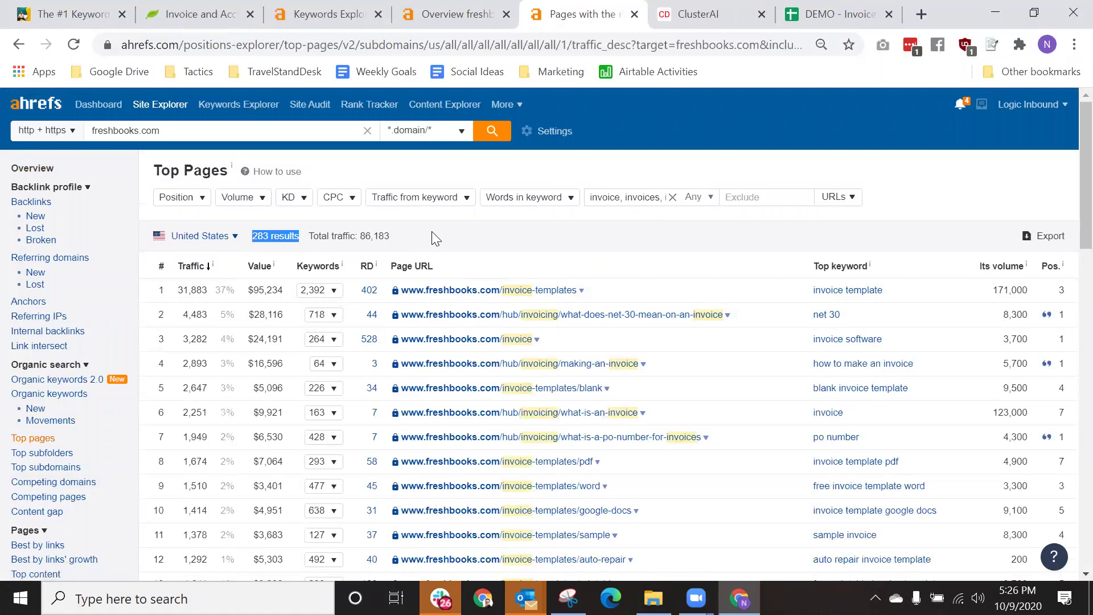
# Highlight the traffic share of the highest-traffic invoice page and look through the remaining filtered pages.
pyautogui.scroll(-1, 285, 234)
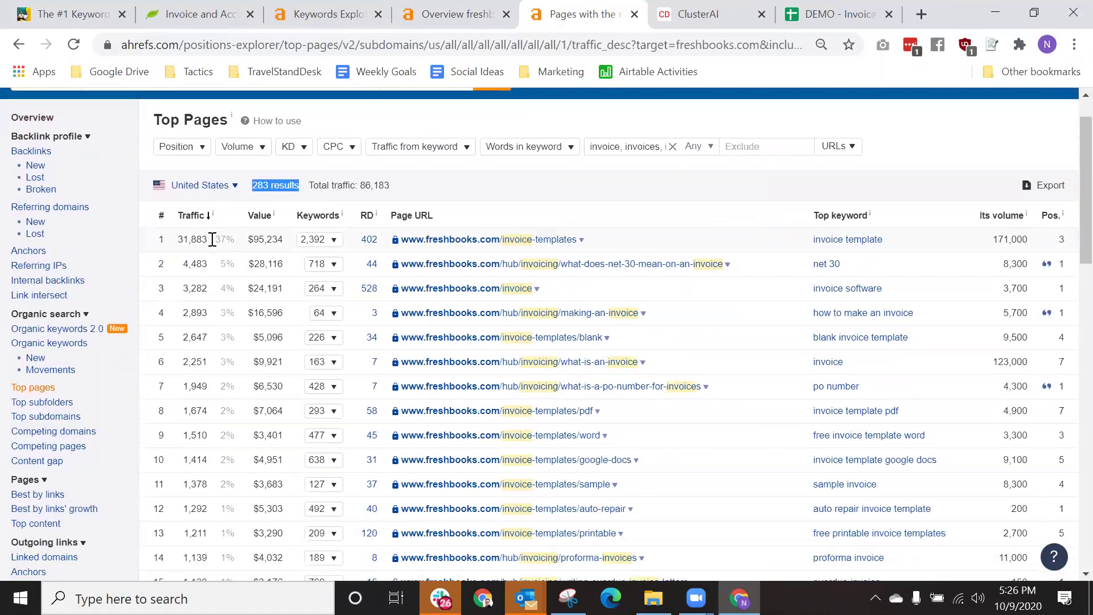
pyautogui.doubleClick(229, 240)
pyautogui.moveTo(222, 246); pyautogui.dragTo(217, 248)
pyautogui.scroll(-8, 228, 261)
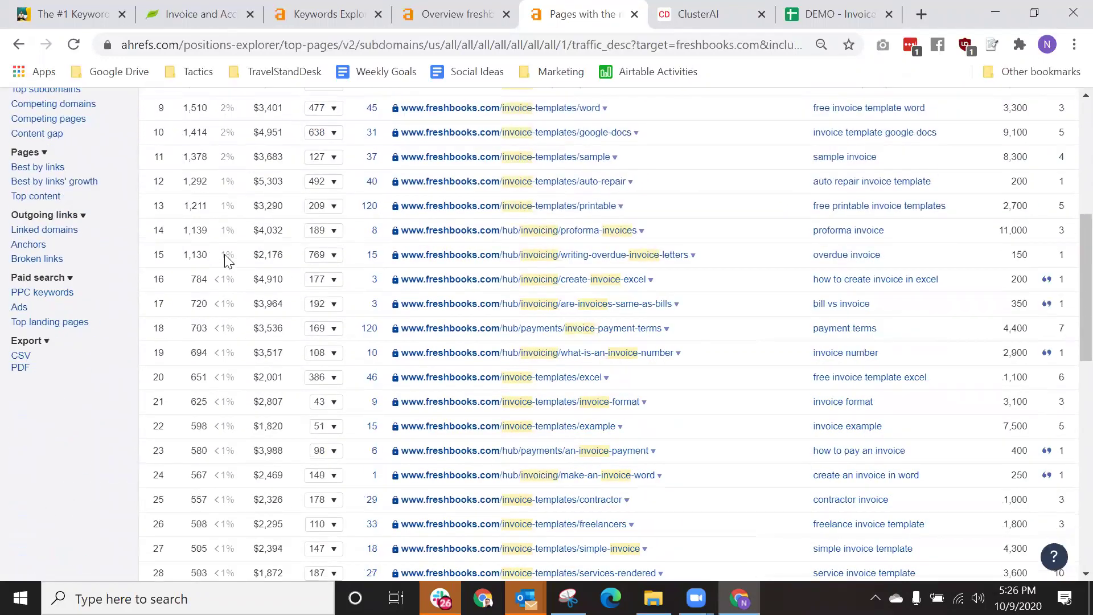
pyautogui.scroll(-4, 224, 256)
pyautogui.scroll(13, 799, 261)
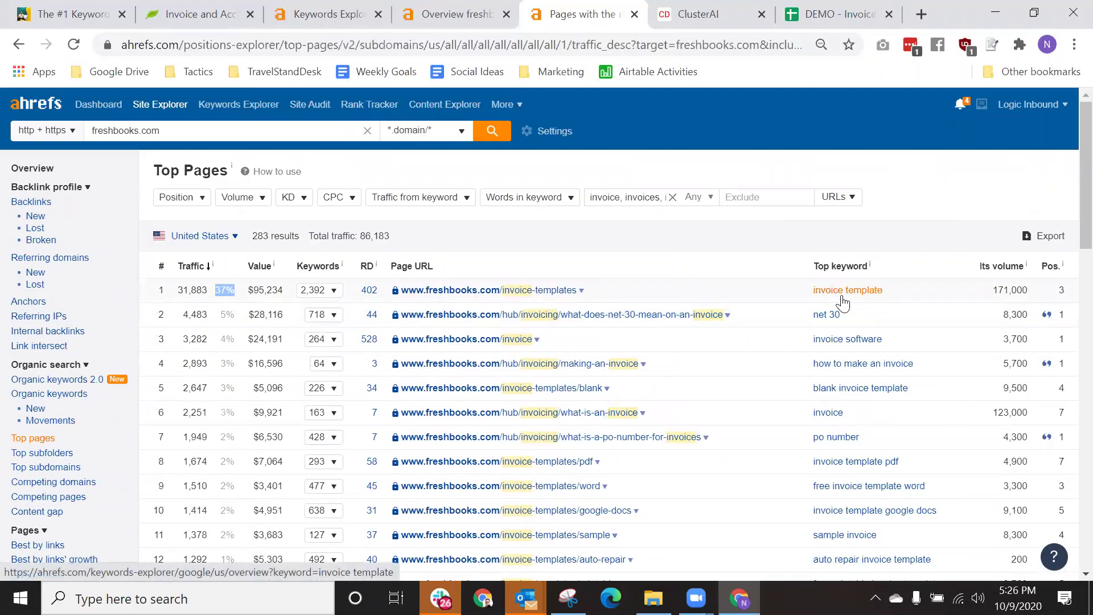
# Compare page URLs with their top keywords for the main invoice-templates page and its pdf, word, google-docs and sample pages.
pyautogui.click(911, 300)
pyautogui.moveTo(911, 300); pyautogui.dragTo(400, 292)
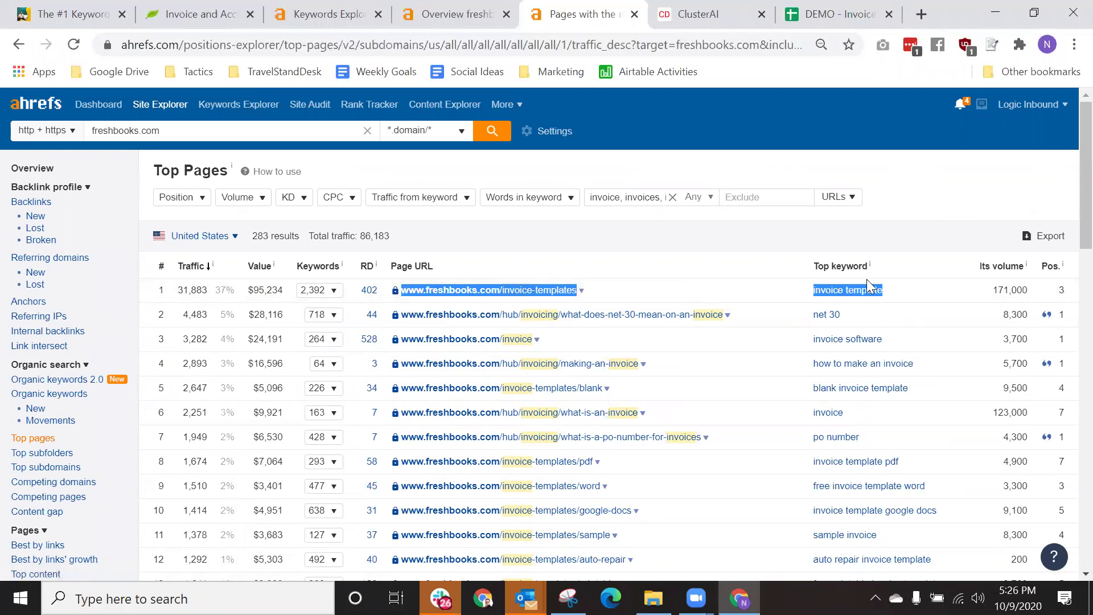
pyautogui.scroll(-3, 900, 332)
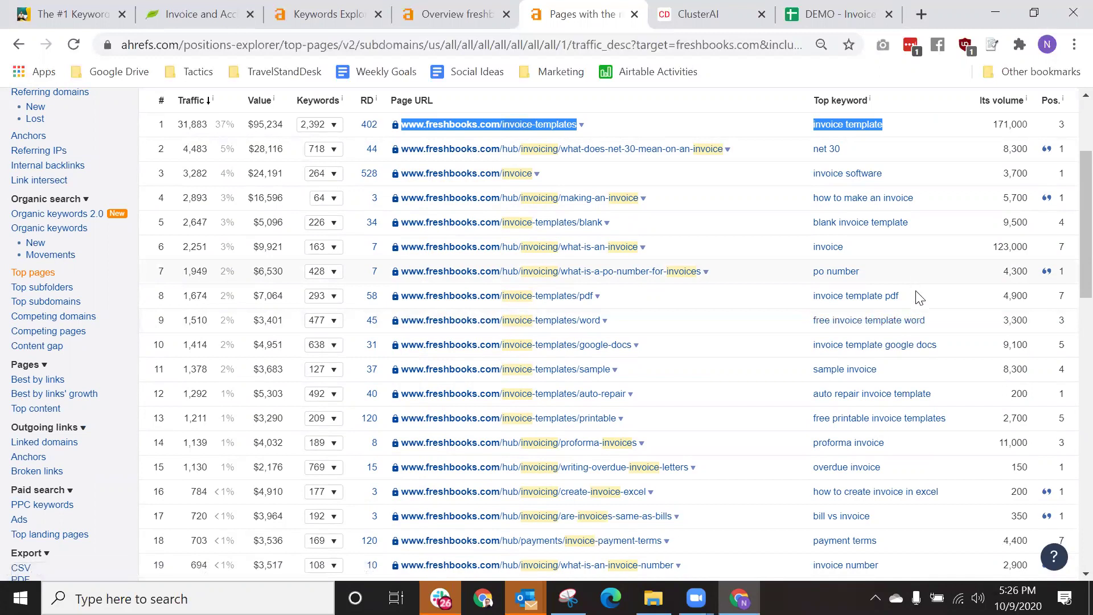
pyautogui.click(922, 303)
pyautogui.moveTo(920, 301); pyautogui.dragTo(789, 300)
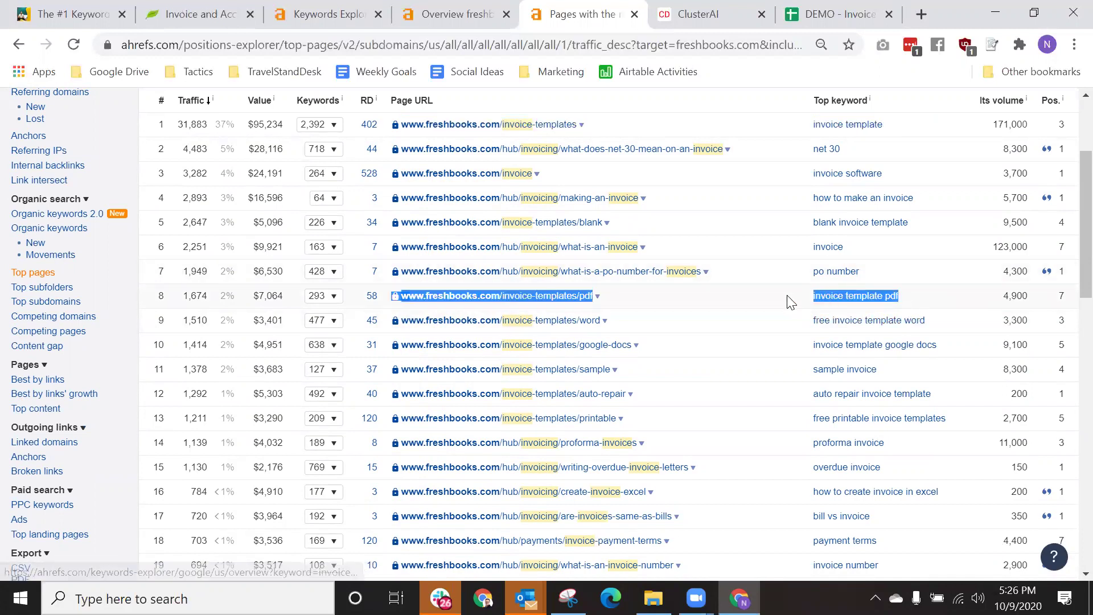
pyautogui.moveTo(951, 321); pyautogui.dragTo(803, 324)
pyautogui.moveTo(969, 349); pyautogui.dragTo(787, 322)
pyautogui.scroll(-2, 893, 246)
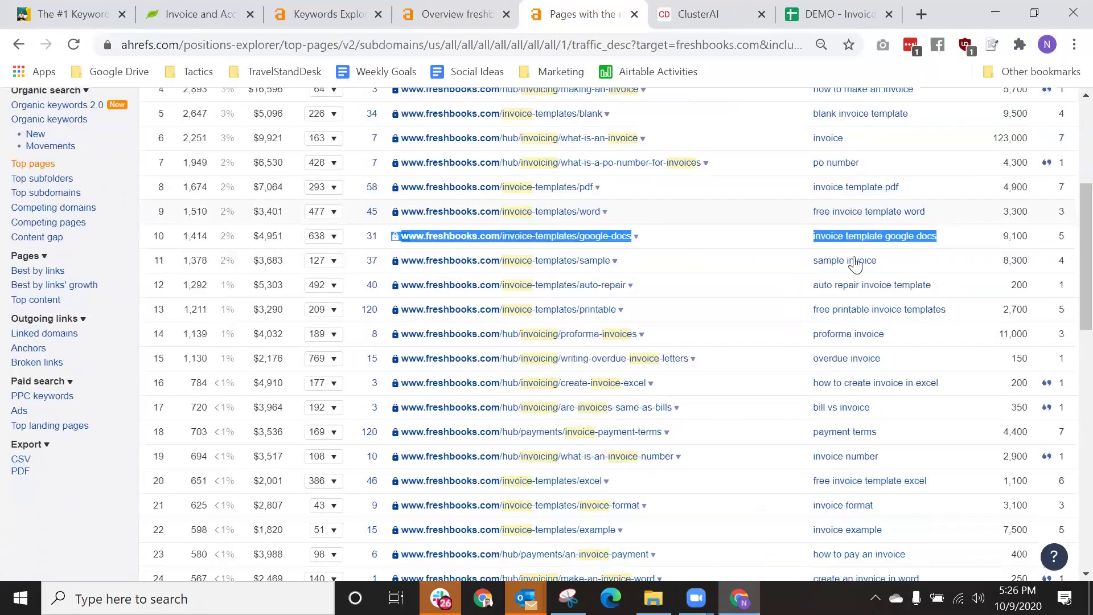
pyautogui.moveTo(893, 246); pyautogui.dragTo(720, 251)
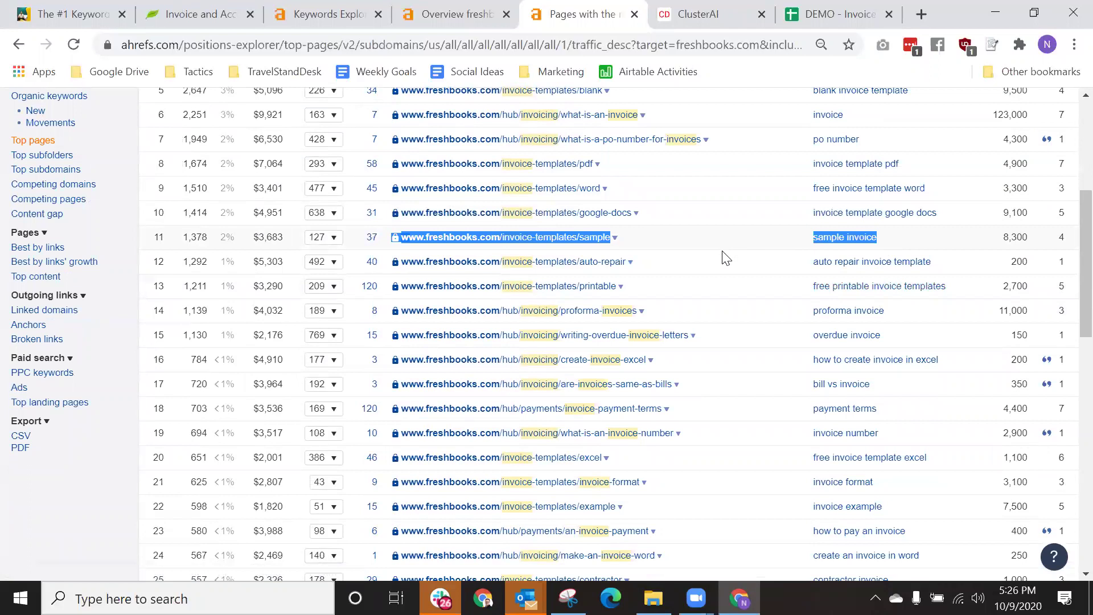
pyautogui.scroll(5, 723, 255)
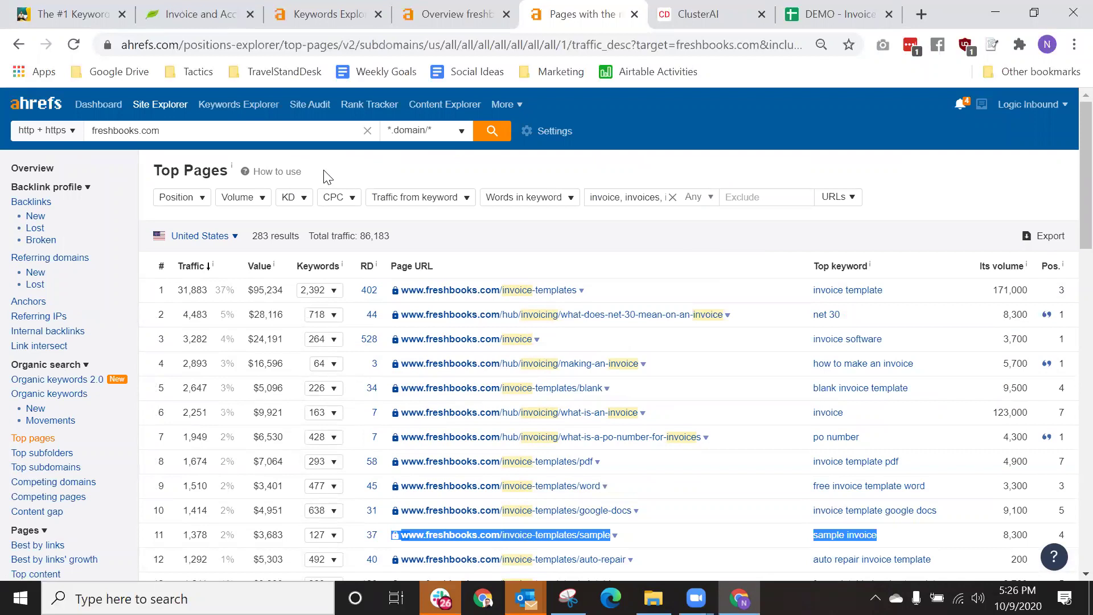
# Search Keywords Explorer for "invoice, invoices, invoicing" on Google in the United States and show ideas having the same terms.
pyautogui.click(322, 13)
pyautogui.click(373, 297)
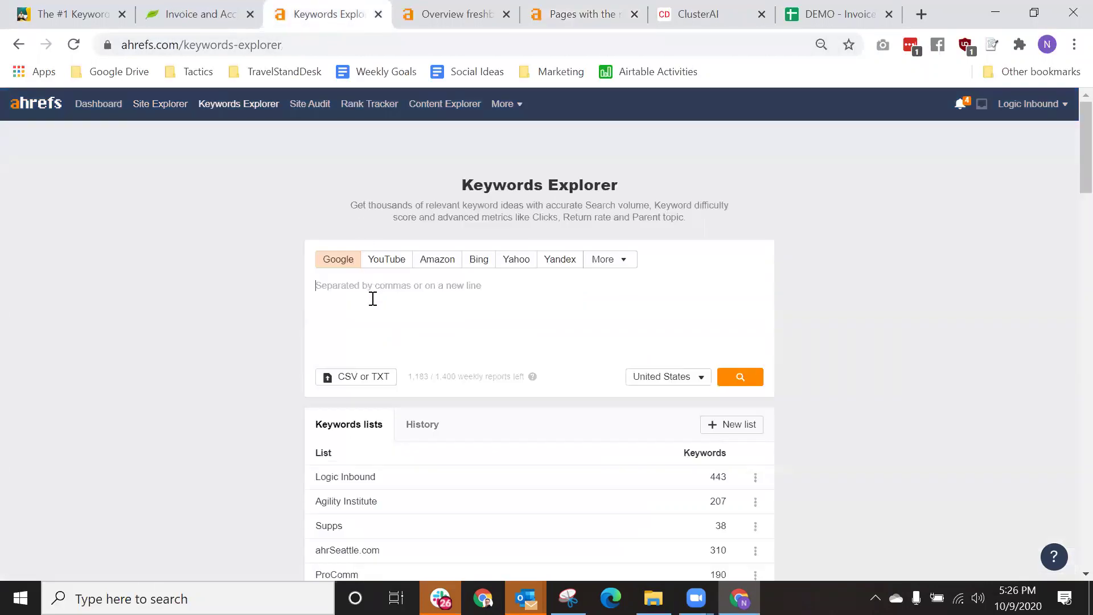
pyautogui.write('invoice, invoices, invoicing,')
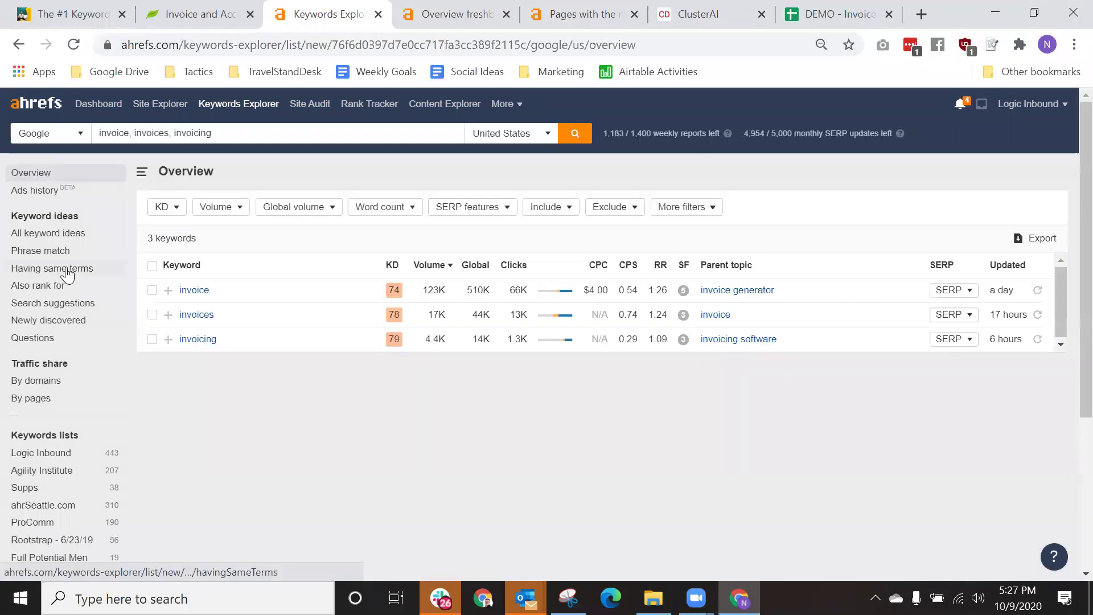
pyautogui.click(66, 270)
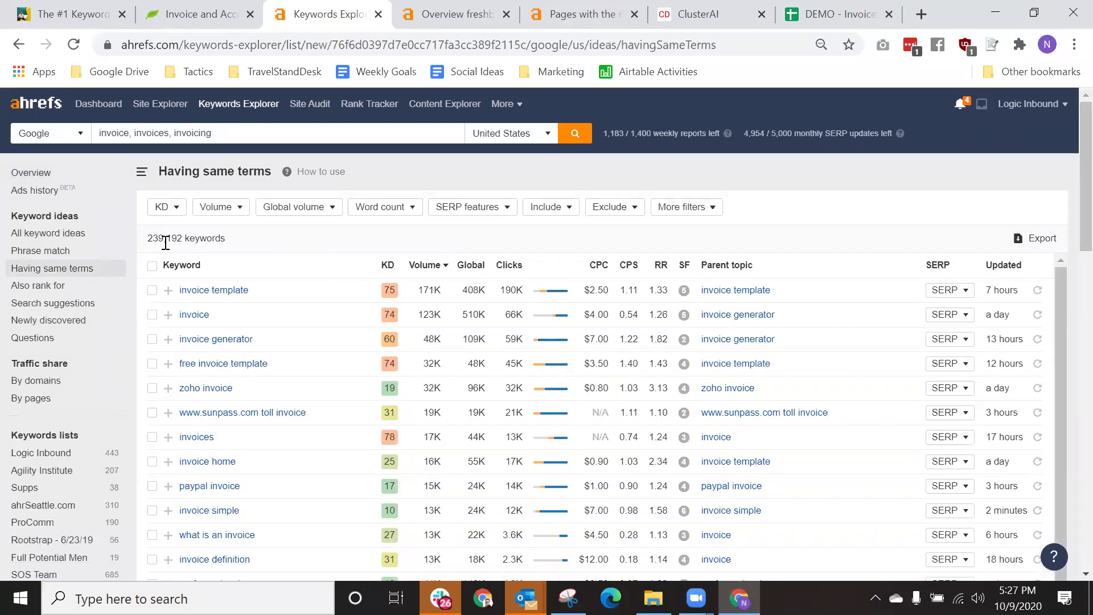
# Highlight the keyword count and the seed search terms of the Having same terms report.
pyautogui.doubleClick(188, 240)
pyautogui.moveTo(189, 239); pyautogui.dragTo(152, 239)
pyautogui.click(148, 134)
pyautogui.tripleClick(146, 142)
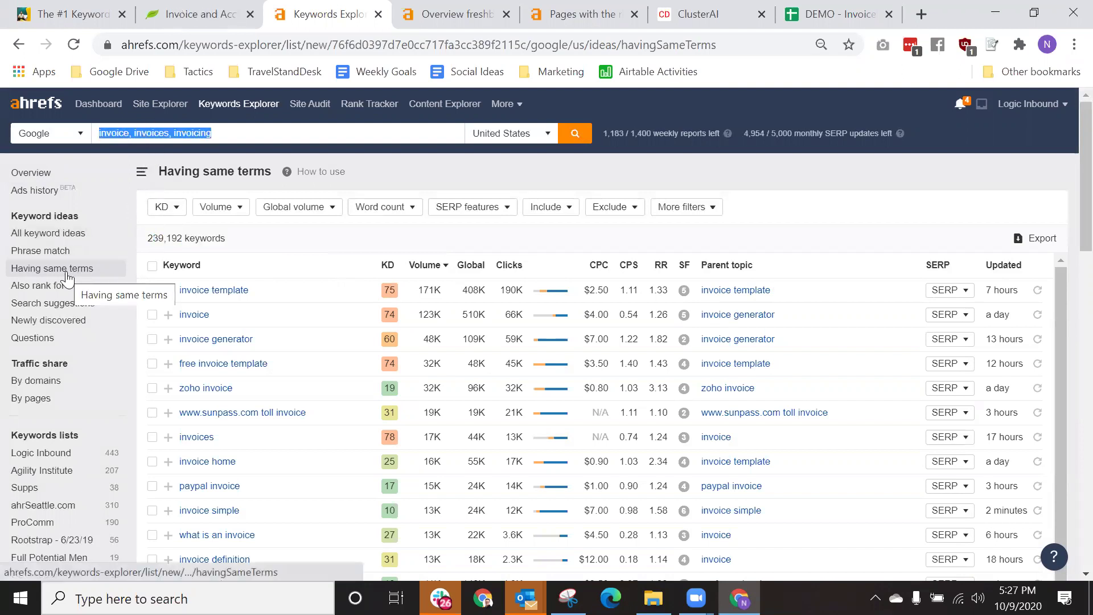
pyautogui.click(342, 265)
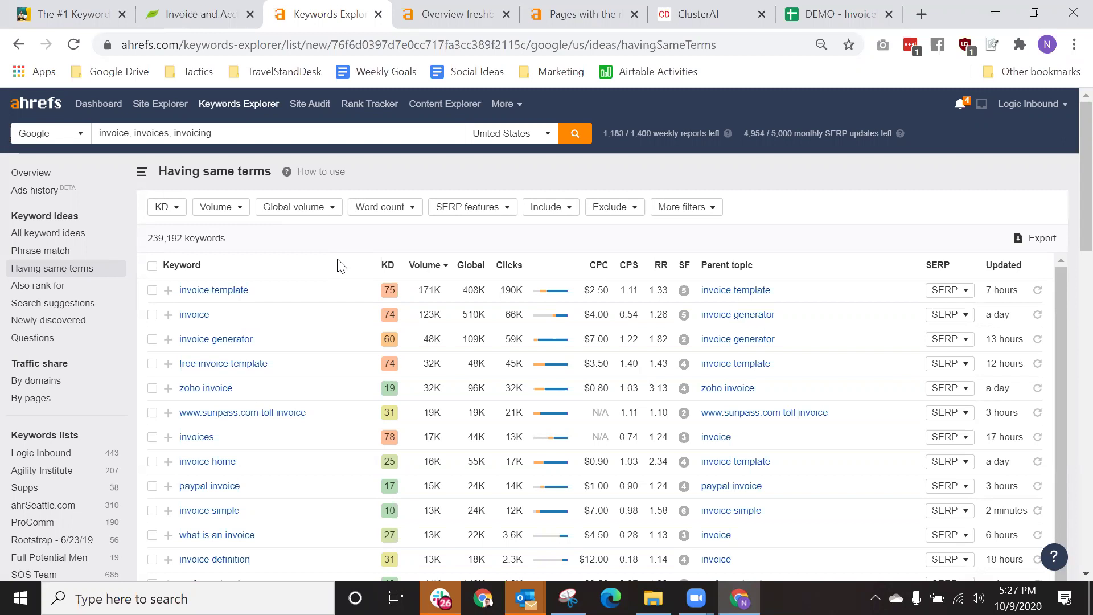
# Highlight the total number of keywords above the Having same terms list again.
pyautogui.scroll(-1, 340, 266)
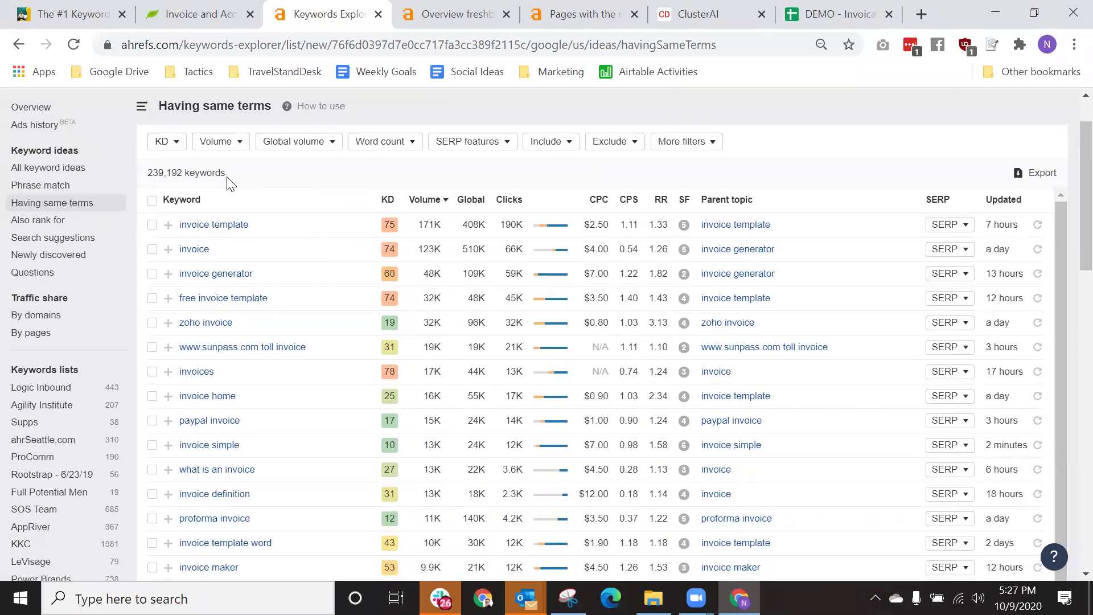
pyautogui.moveTo(228, 181); pyautogui.dragTo(147, 181)
pyautogui.click(147, 181)
pyautogui.tripleClick(149, 179)
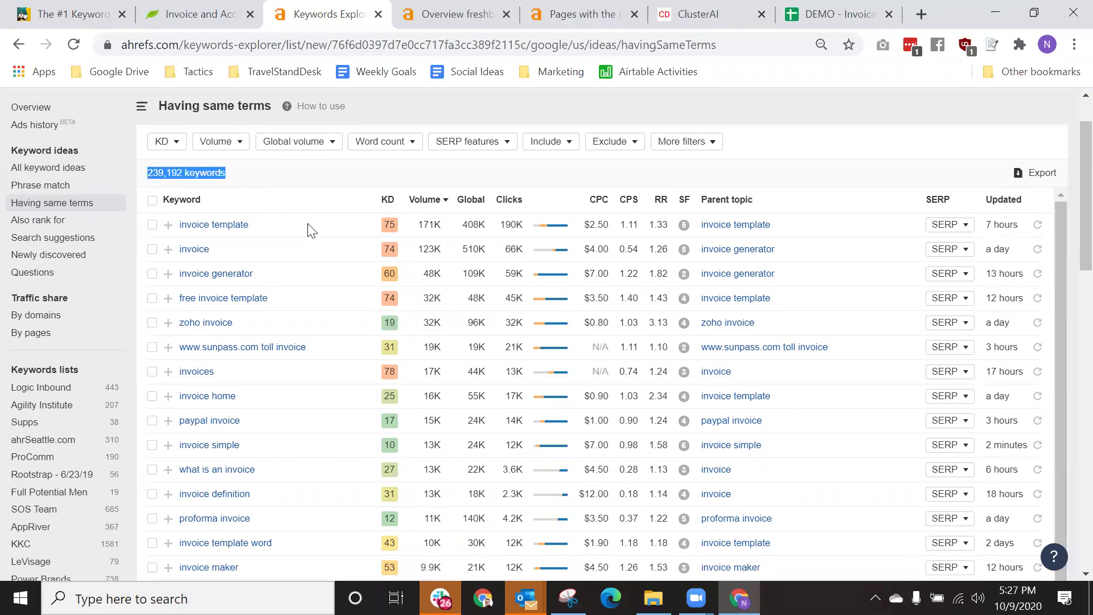
# Export the Having same terms keywords to CSV with 25,000 rows, without SERPs, encoded for Microsoft Excel (UTF-16).
pyautogui.scroll(1, 312, 231)
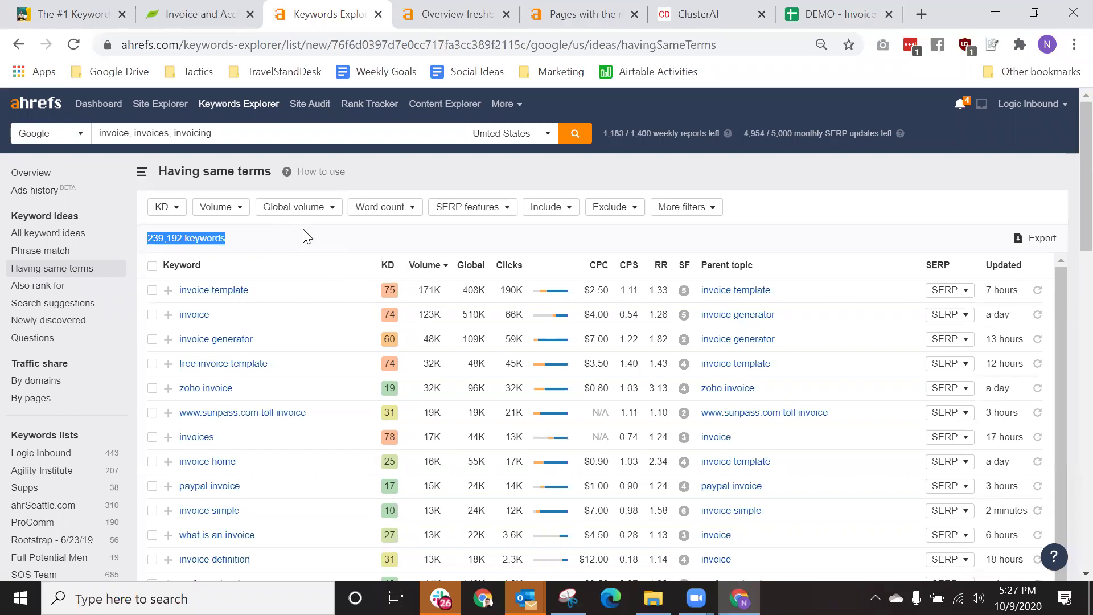
pyautogui.click(436, 230)
pyautogui.click(1034, 237)
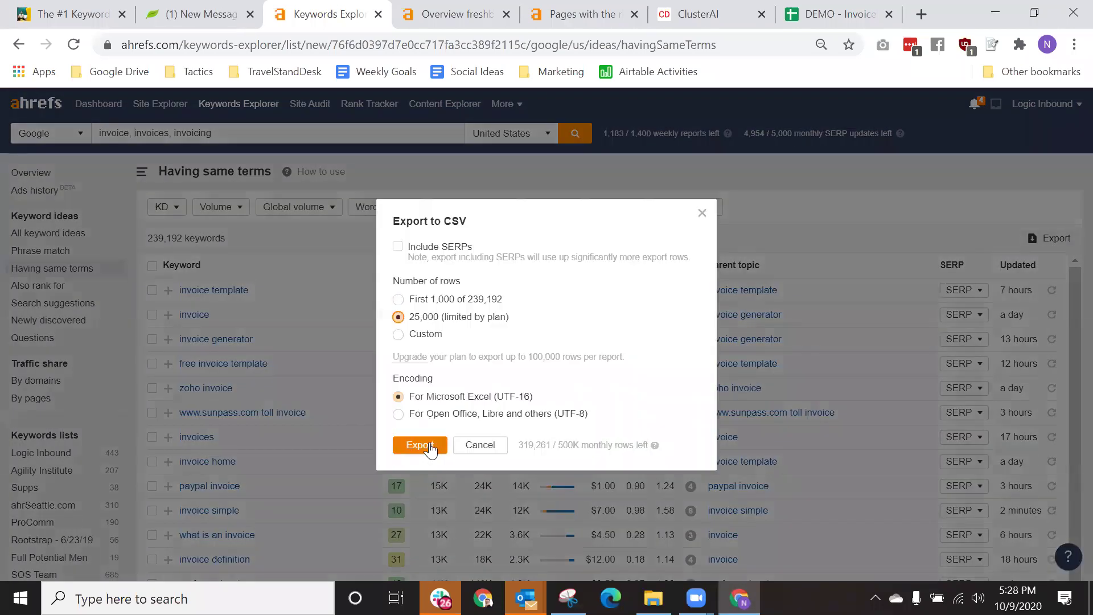
pyautogui.click(430, 444)
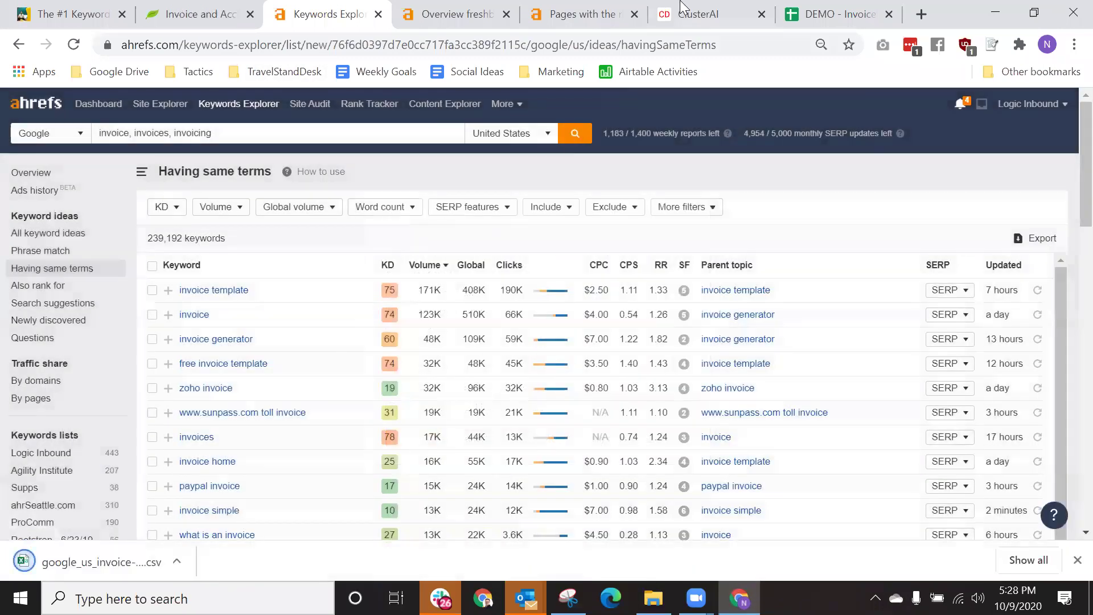
# Switch to ClusterAI and attach the exported google_us_invoice-invoices-_having-same-terms CSV file to the data import.
pyautogui.click(683, 8)
pyautogui.scroll(-5, 542, 353)
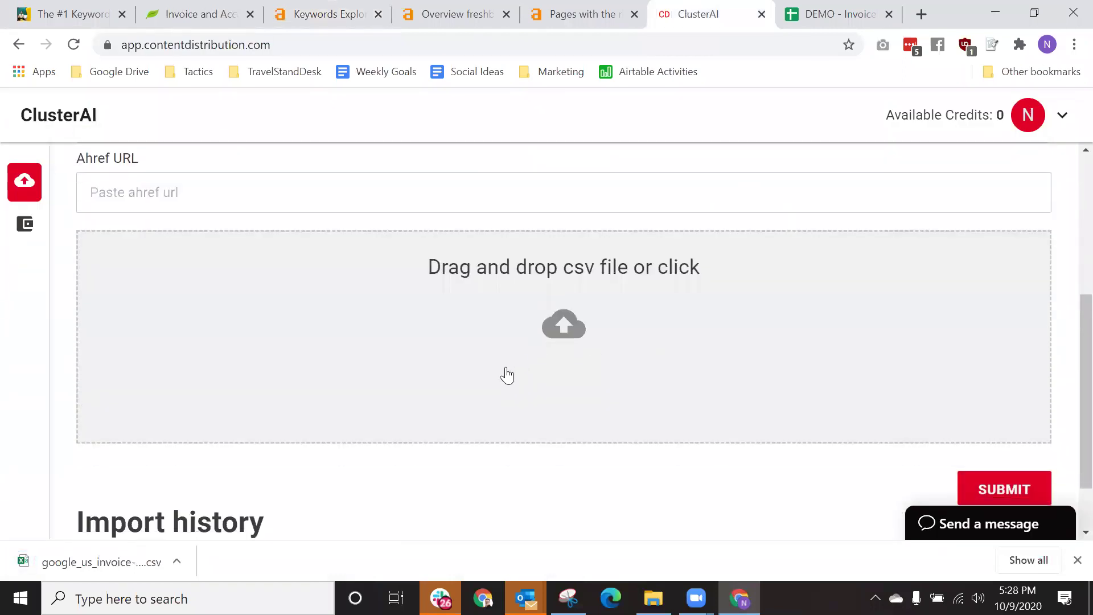
pyautogui.click(418, 316)
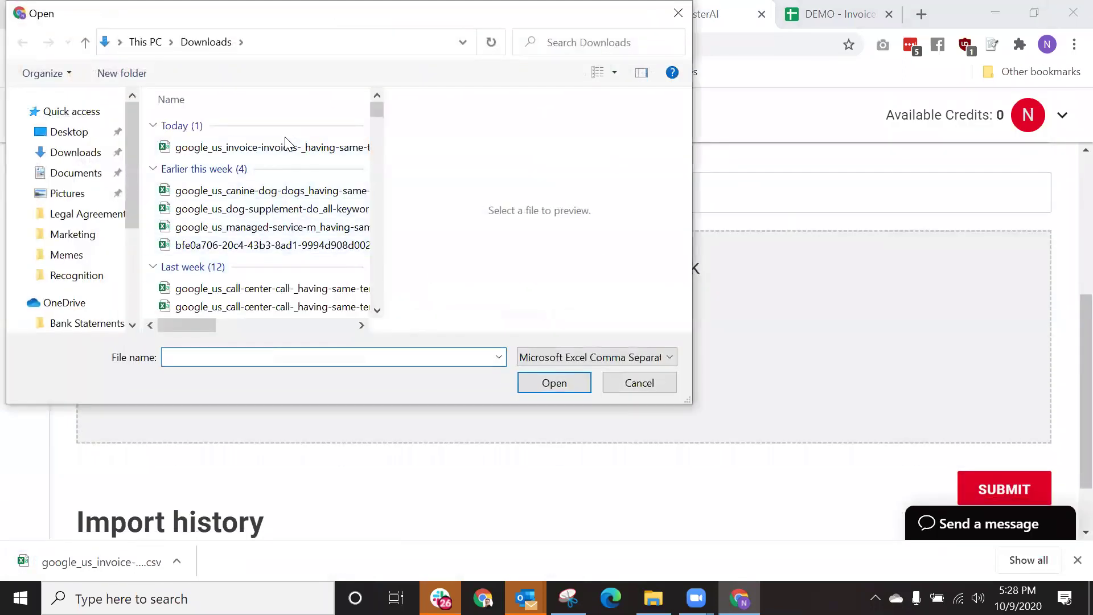
pyautogui.doubleClick(287, 150)
# Add the suggested e-mail address as an additional recipient of the import.
pyautogui.scroll(5, 605, 324)
pyautogui.click(222, 378)
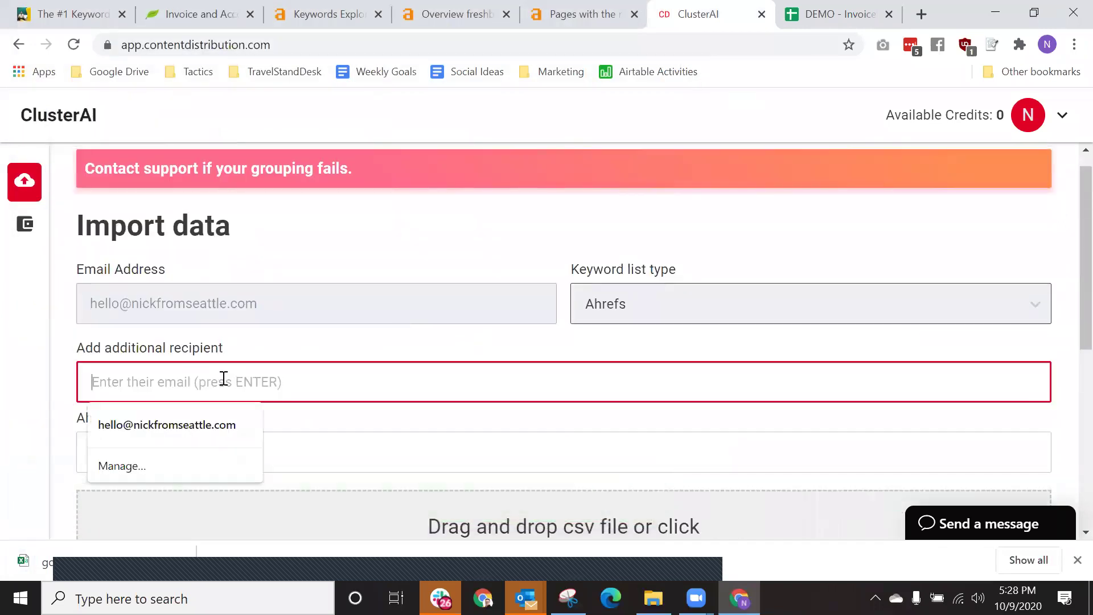
pyautogui.click(215, 413)
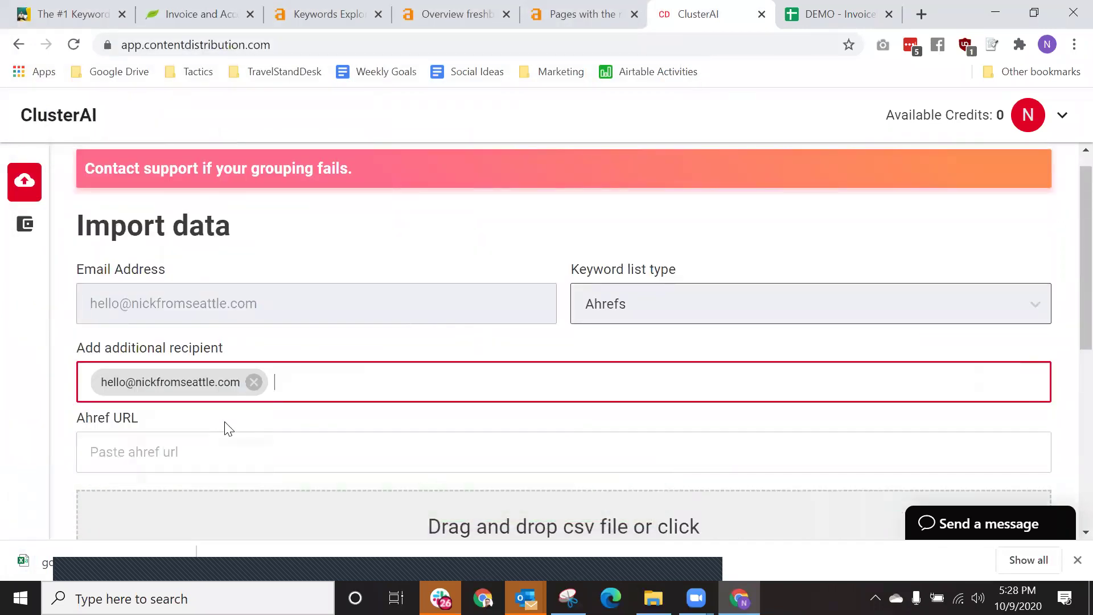
# Fill in the import's Ahref URL with the address copied from the Having same terms report, and check the attached file.
pyautogui.click(256, 457)
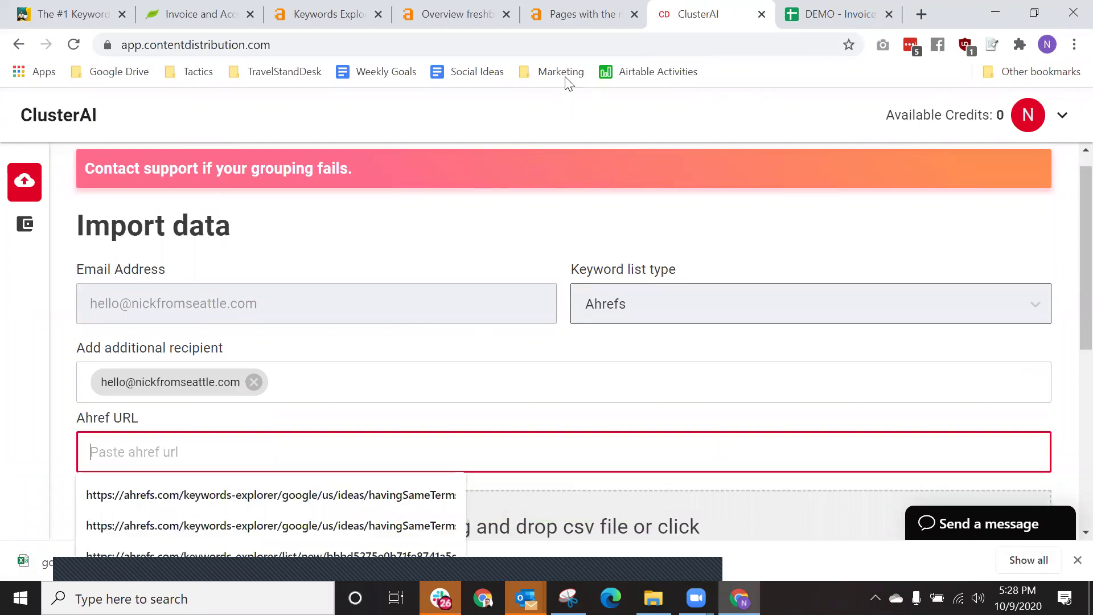
pyautogui.click(326, 16)
pyautogui.click(320, 44)
pyautogui.hotkey('ctrl', 'c')
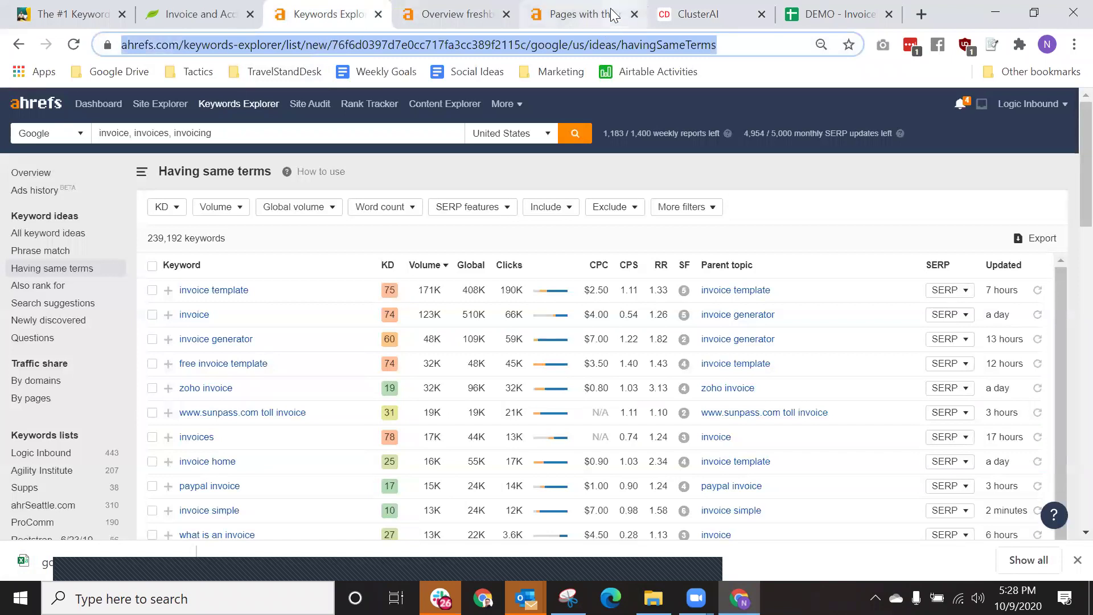
pyautogui.click(592, 16)
pyautogui.click(701, 16)
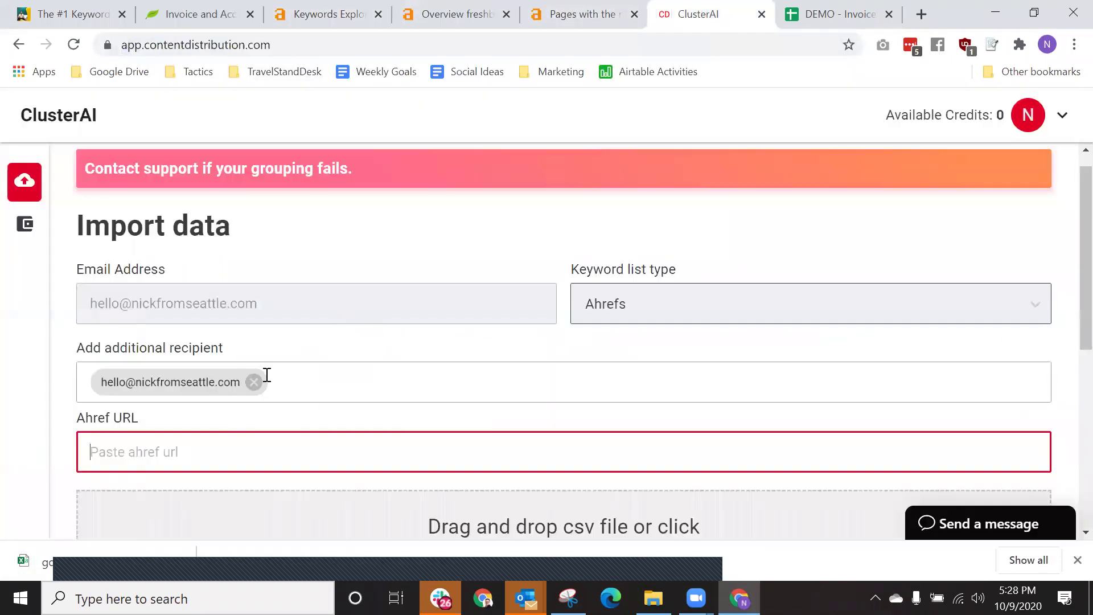
pyautogui.click(225, 447)
pyautogui.hotkey('ctrl', 'v')
pyautogui.click(65, 432)
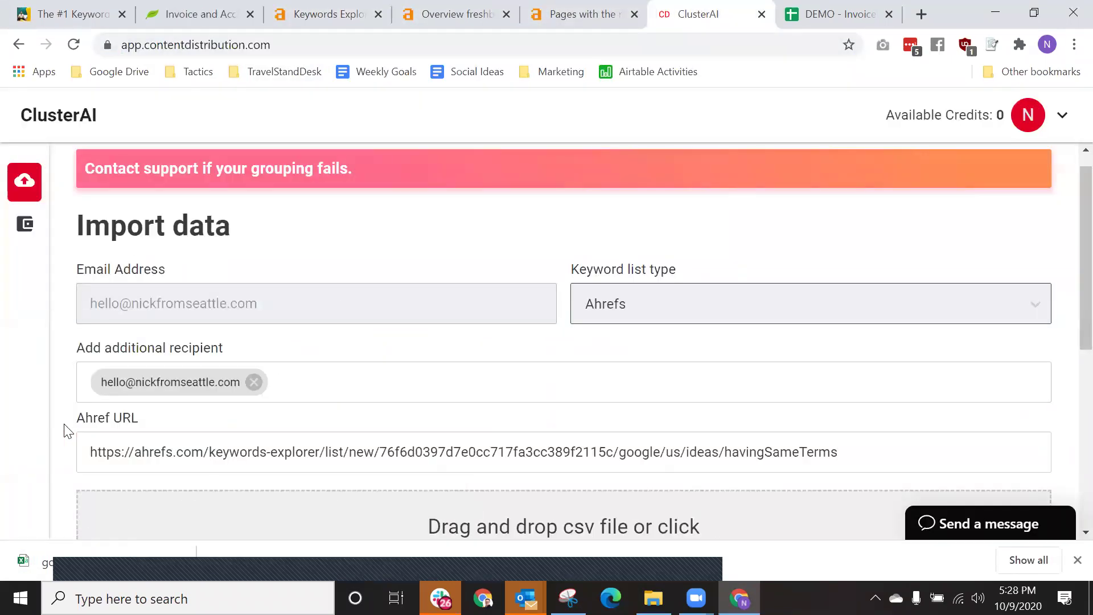
pyautogui.scroll(-6, 64, 431)
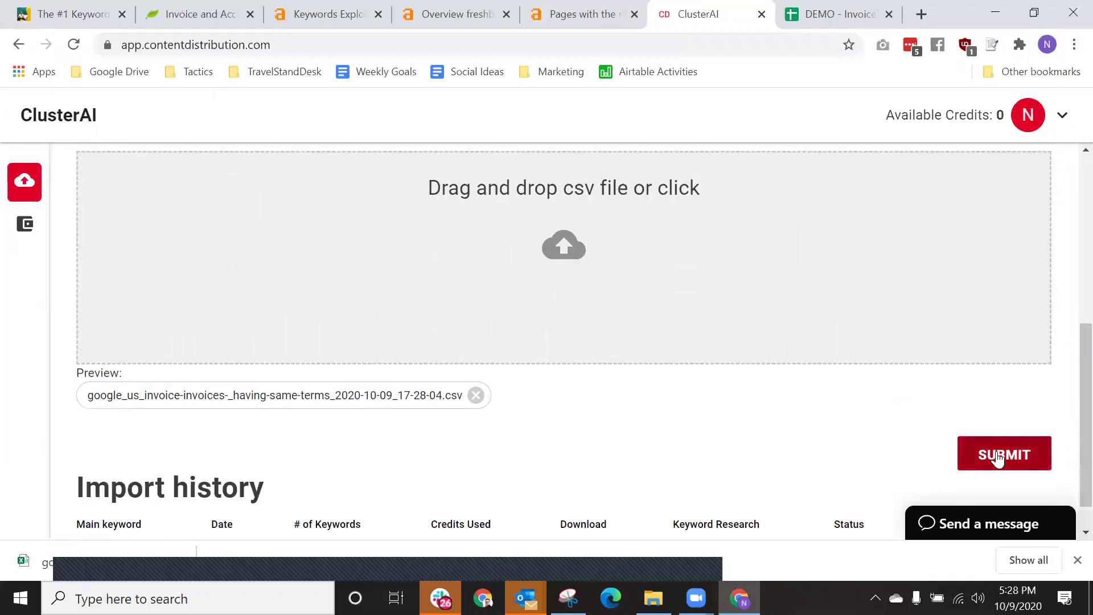
pyautogui.scroll(-1, 775, 458)
pyautogui.scroll(1, 774, 459)
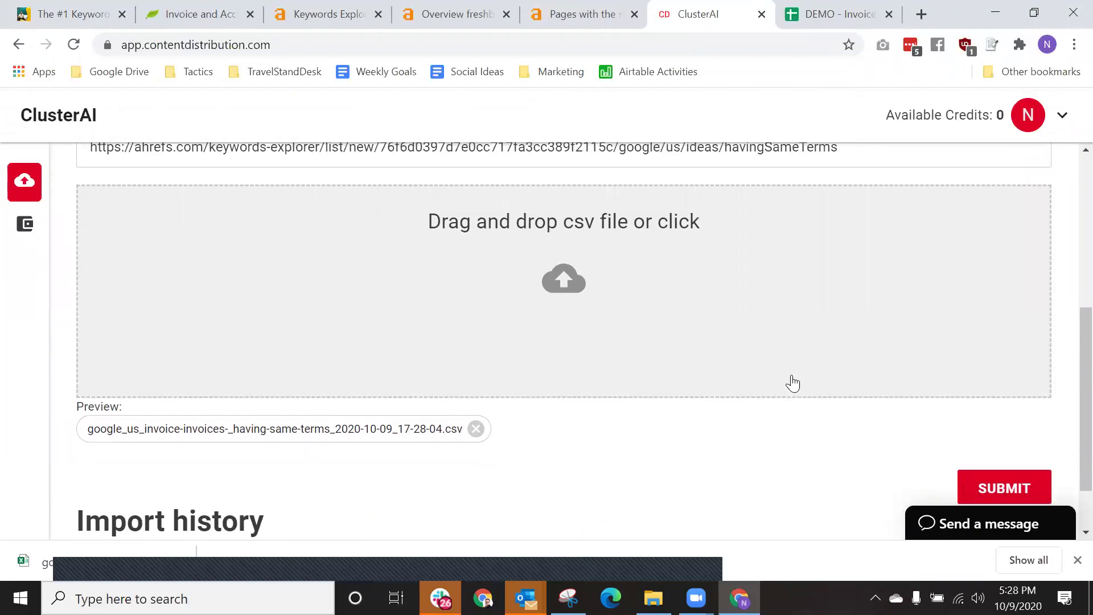
# Open the DEMO - Invoices spreadsheet and inspect the main keyword, monthly volume and variations of the invoice template group.
pyautogui.click(824, 21)
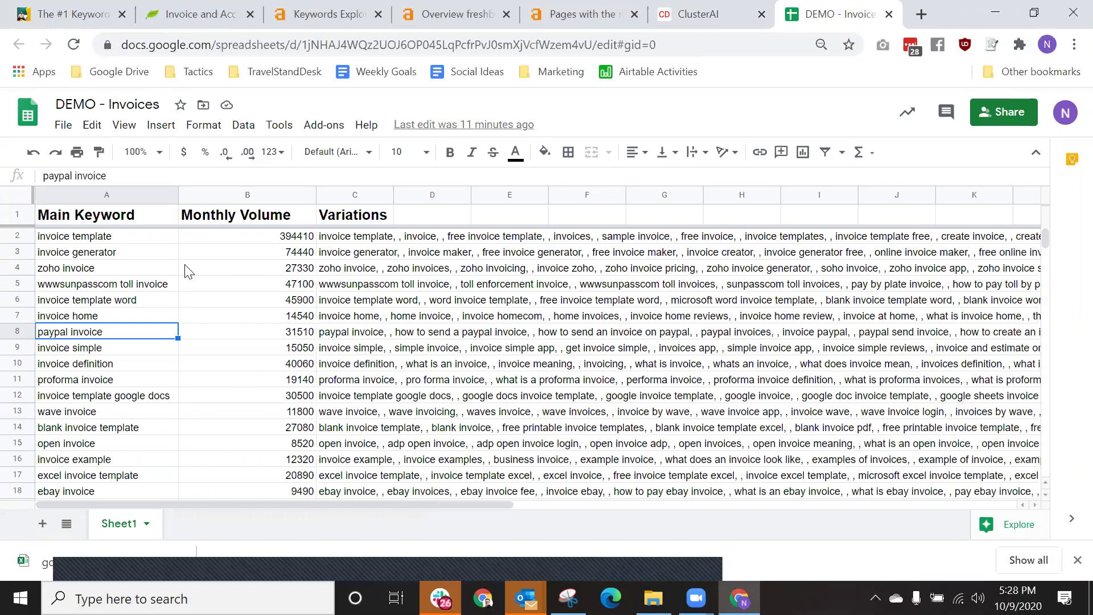
pyautogui.click(74, 240)
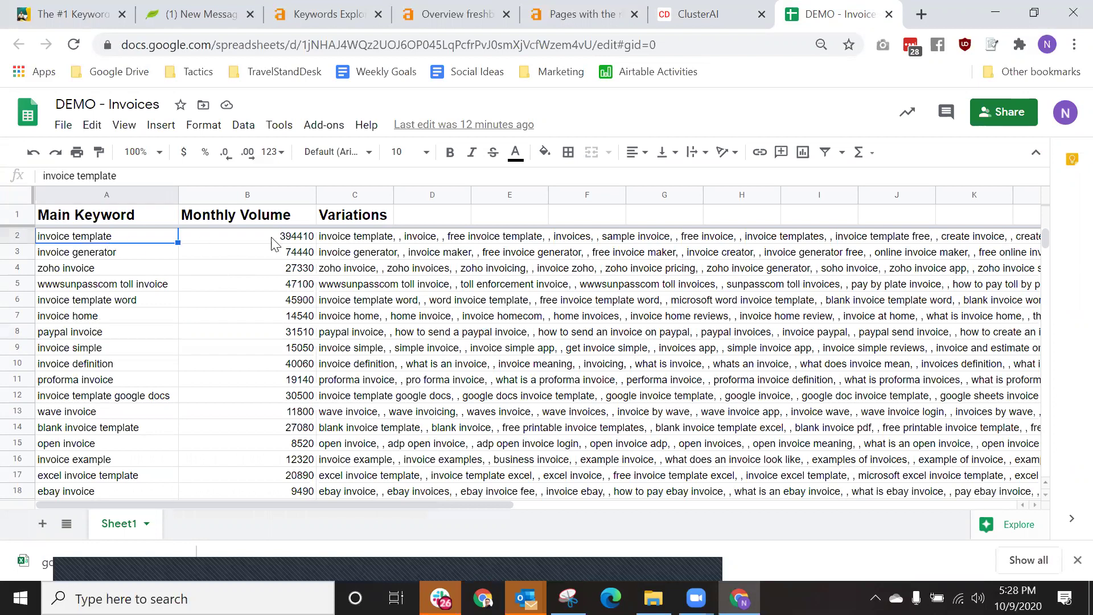
pyautogui.click(342, 241)
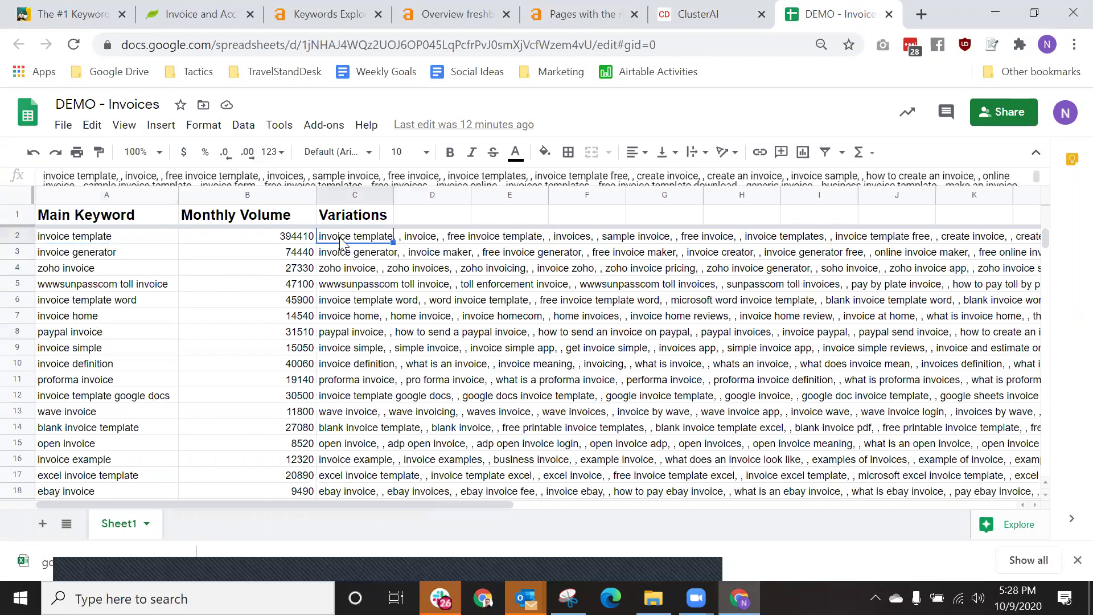
pyautogui.click(274, 238)
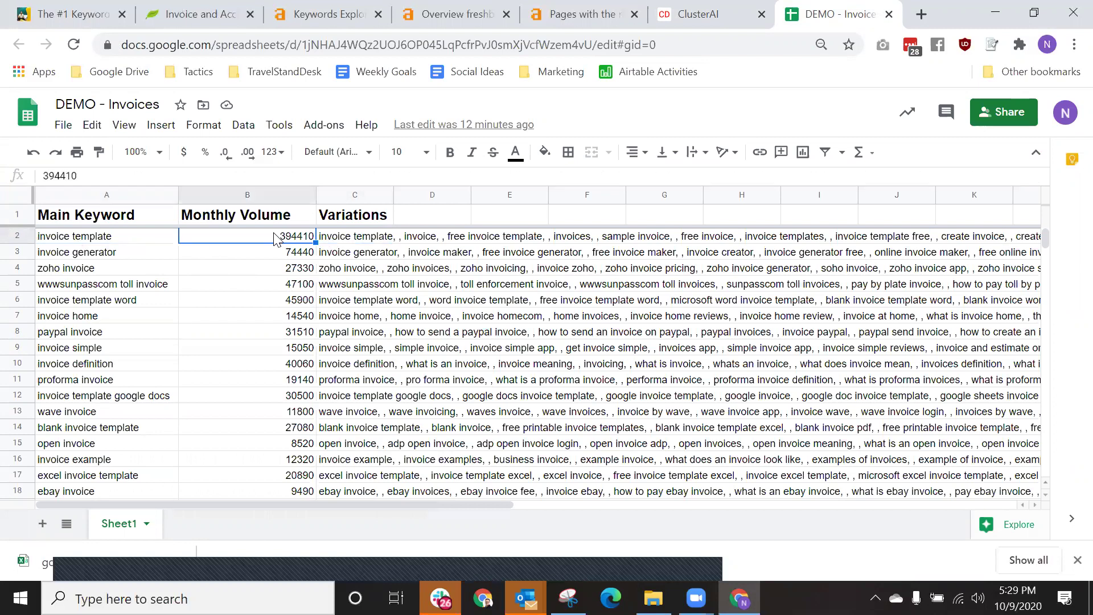
pyautogui.click(142, 239)
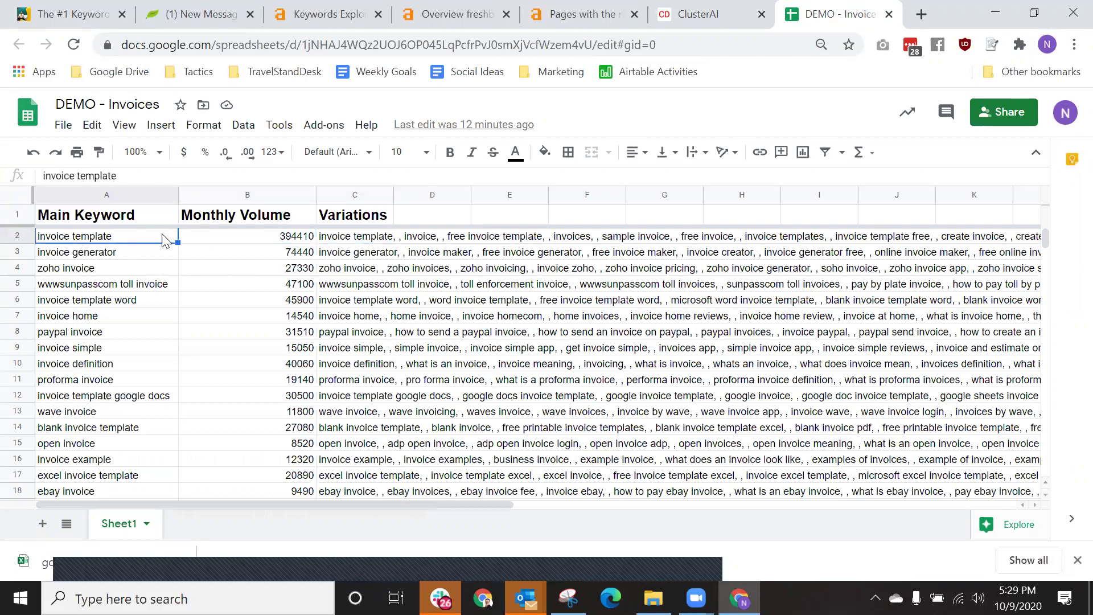
pyautogui.click(386, 239)
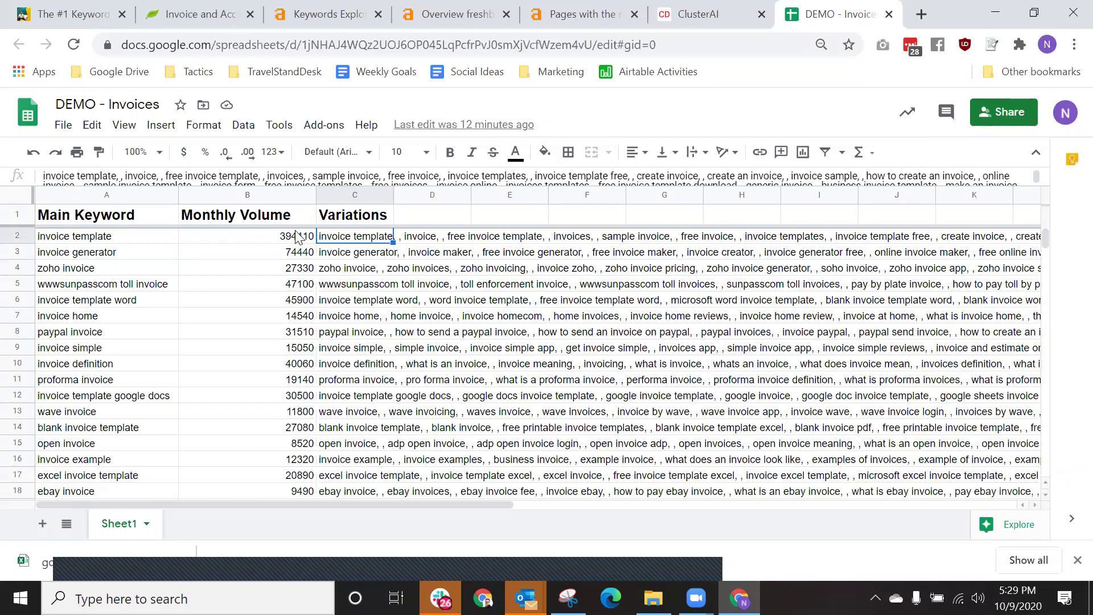
# Highlight in turn the rows for invoice template, invoice generator, invoice template word, invoice simple and invoice definition.
pyautogui.click(15, 235)
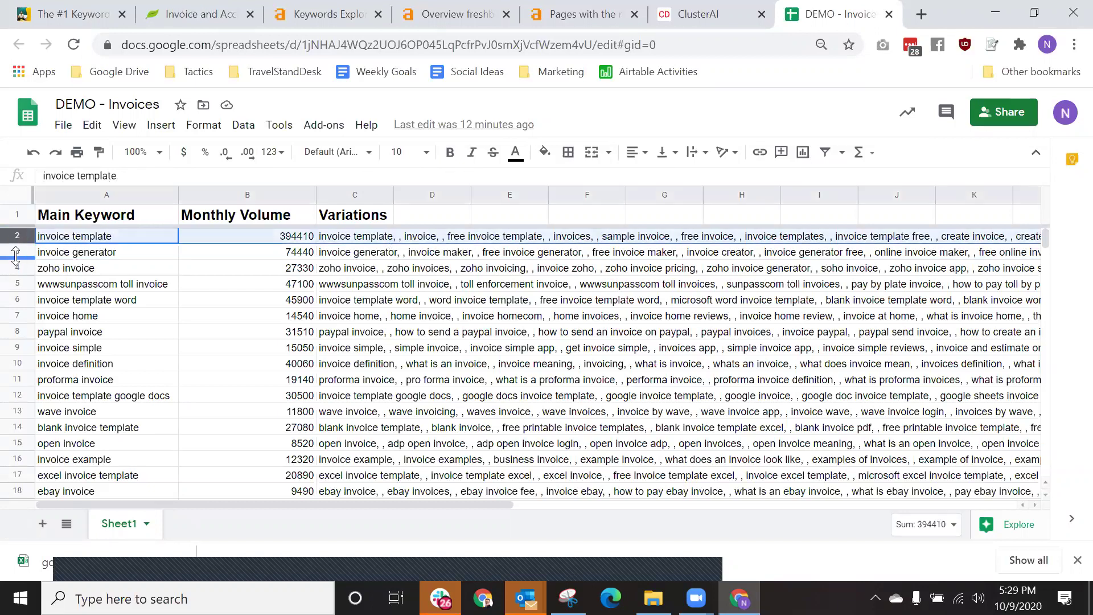
pyautogui.click(15, 255)
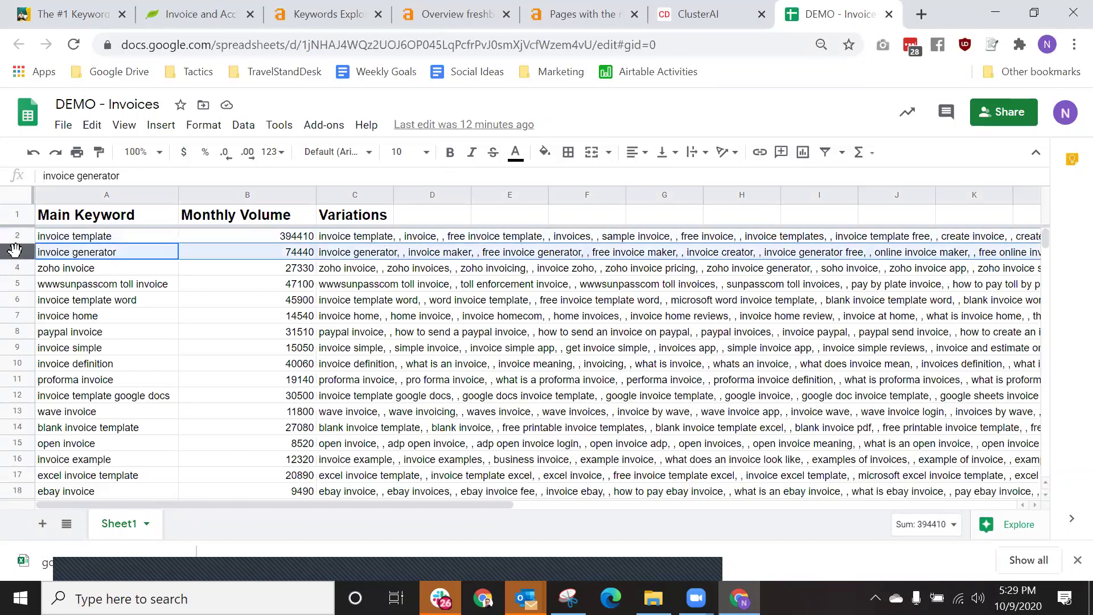
pyautogui.click(14, 301)
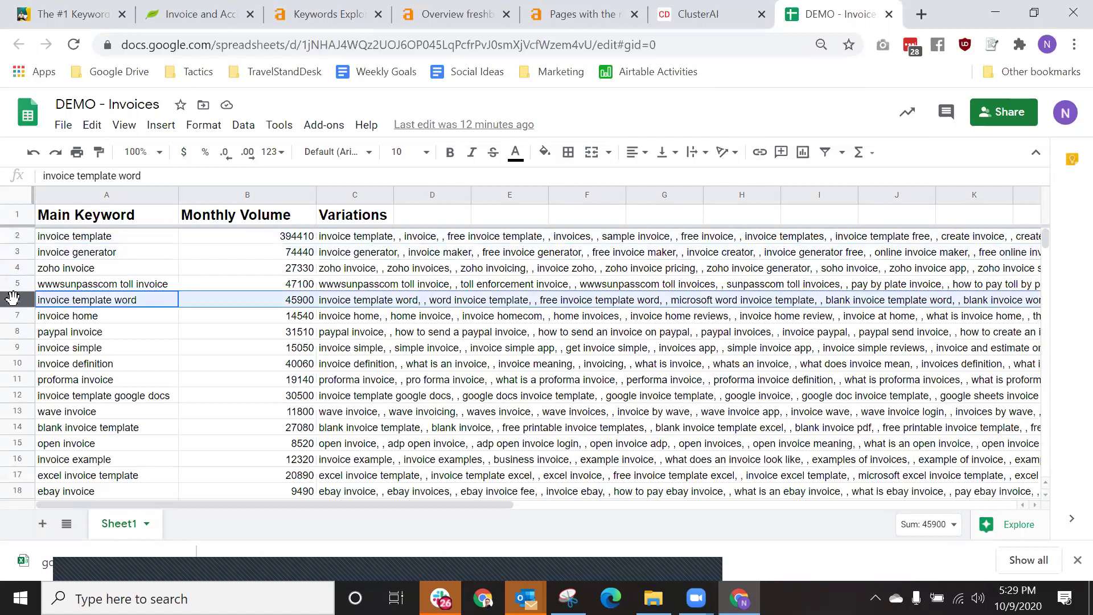
pyautogui.click(12, 344)
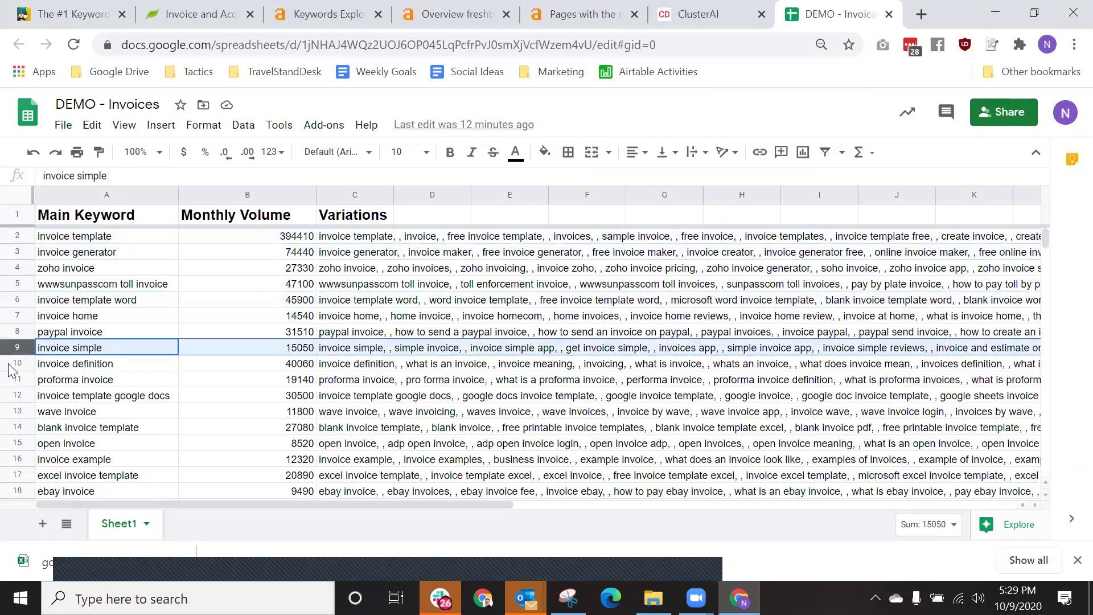
pyautogui.click(13, 363)
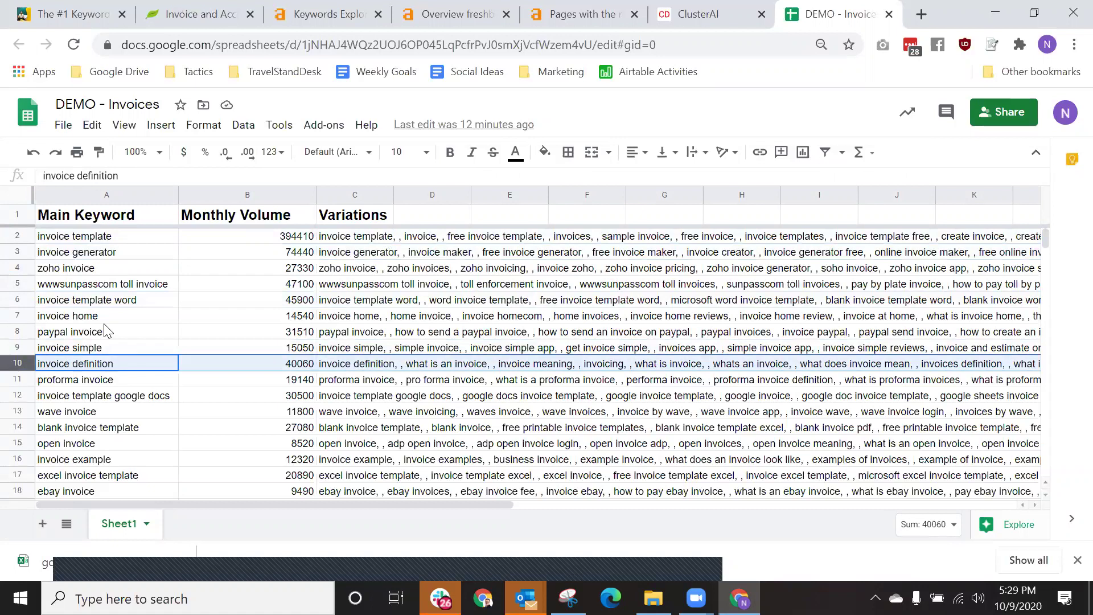
# Compare the invoice template main keyword in row 2 with the variations grouped under it.
pyautogui.click(136, 237)
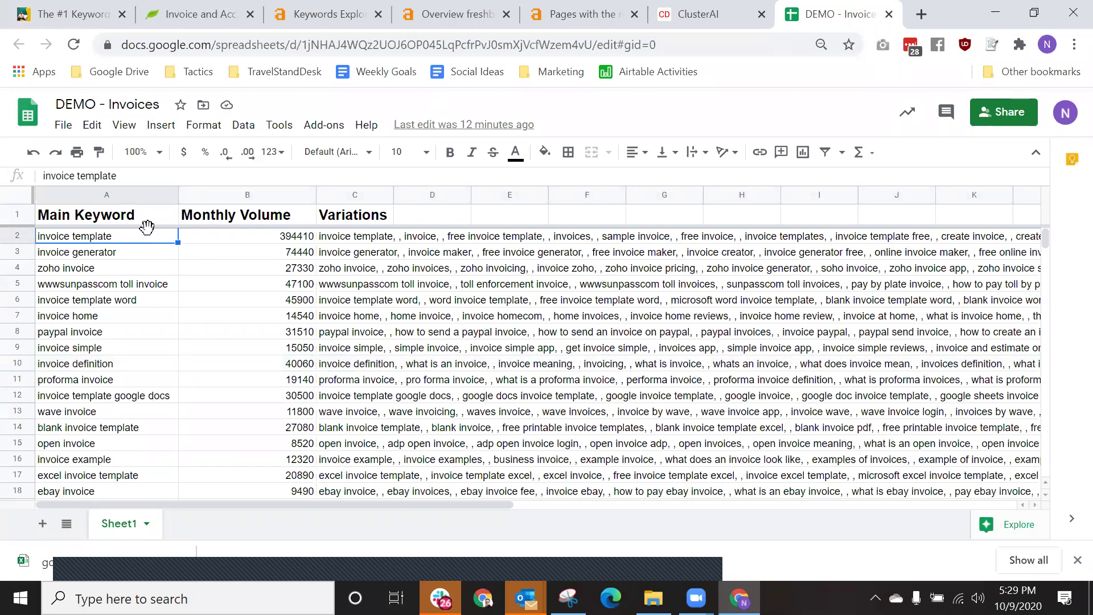
pyautogui.click(372, 234)
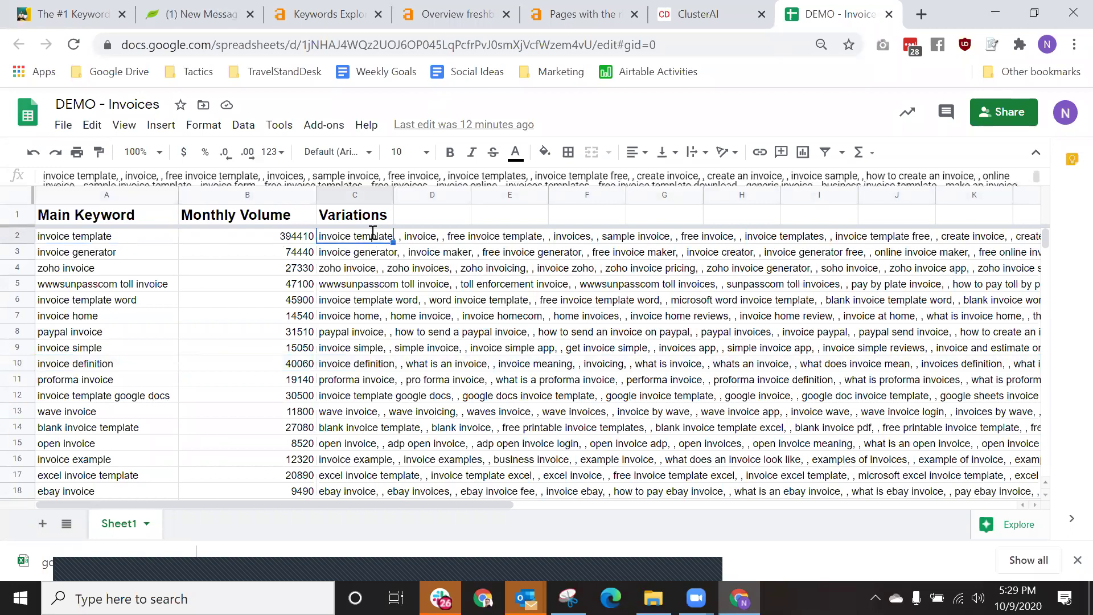
pyautogui.click(254, 273)
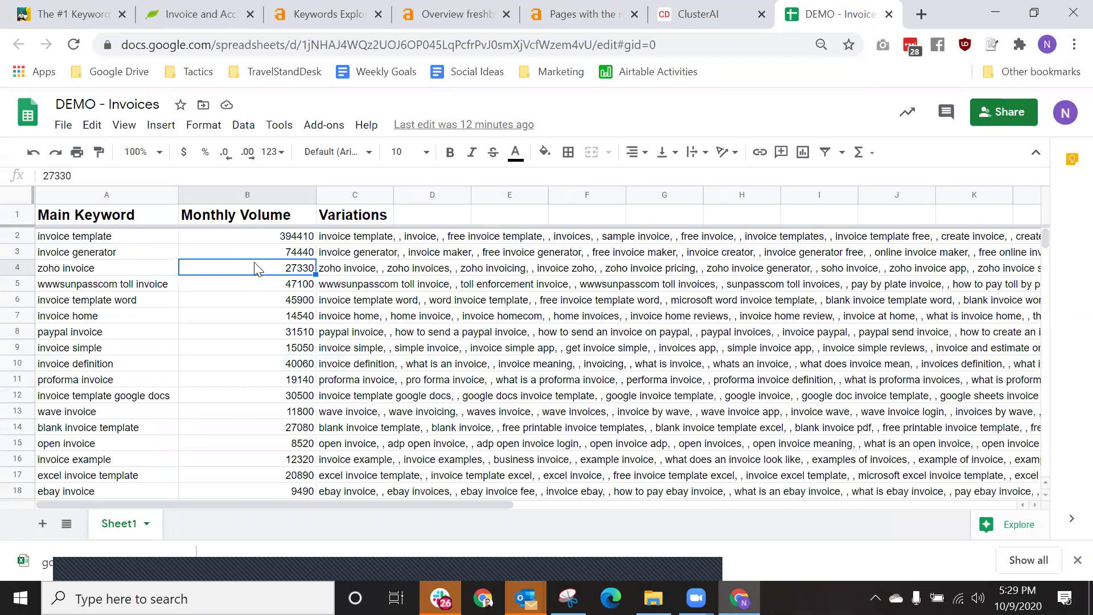
pyautogui.click(379, 239)
pyautogui.click(97, 236)
pyautogui.click(360, 236)
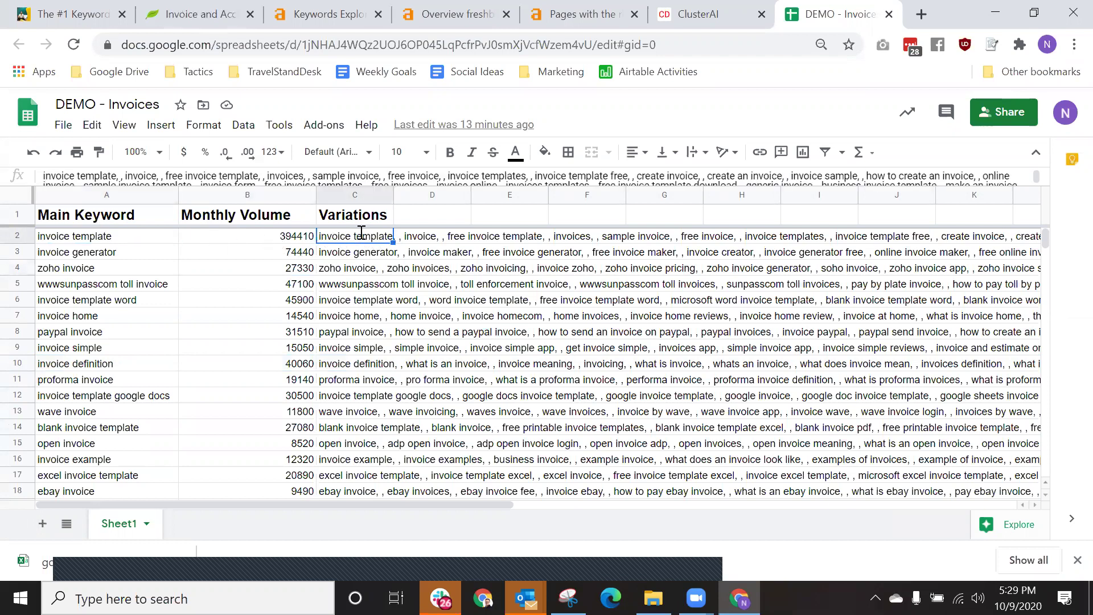
# Expand the variations cell of the invoice template row and highlight "invoice sample" in its full list.
pyautogui.doubleClick(361, 234)
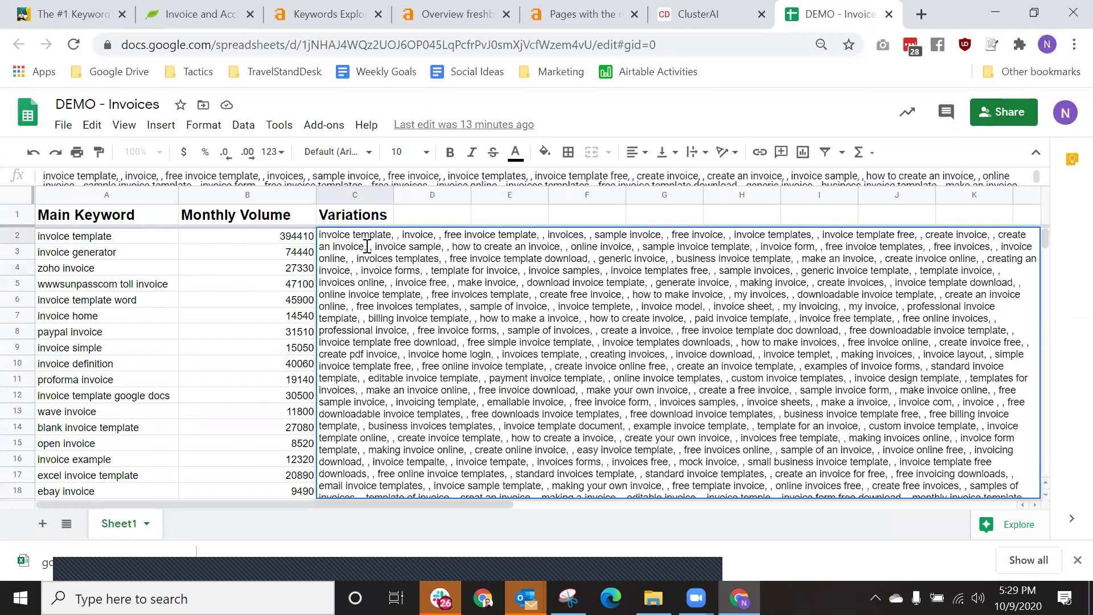
pyautogui.doubleClick(392, 247)
pyautogui.moveTo(411, 248); pyautogui.dragTo(443, 249)
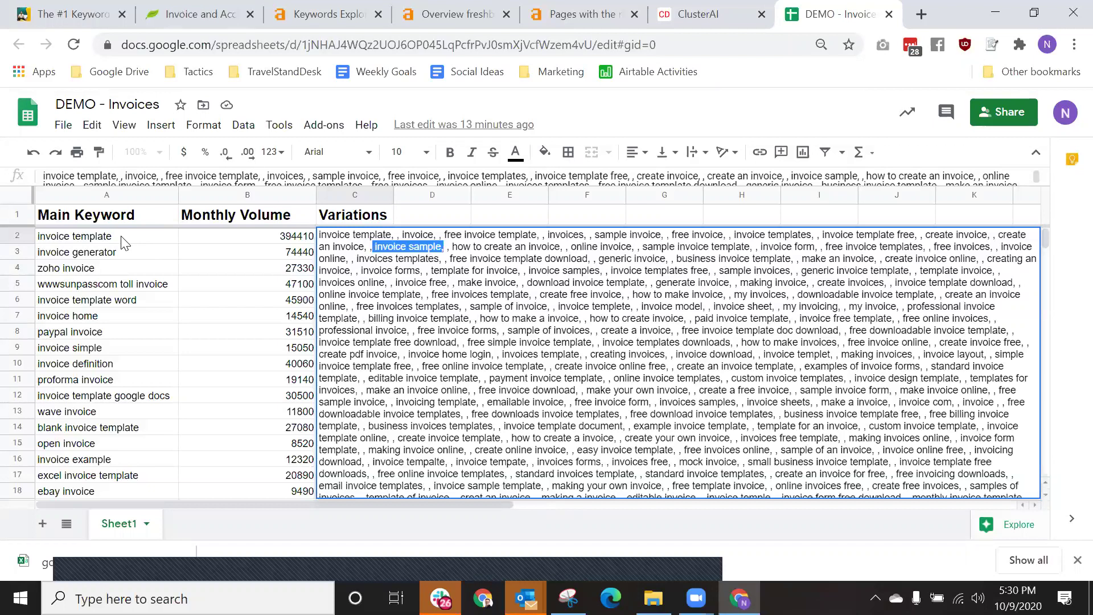
pyautogui.click(121, 238)
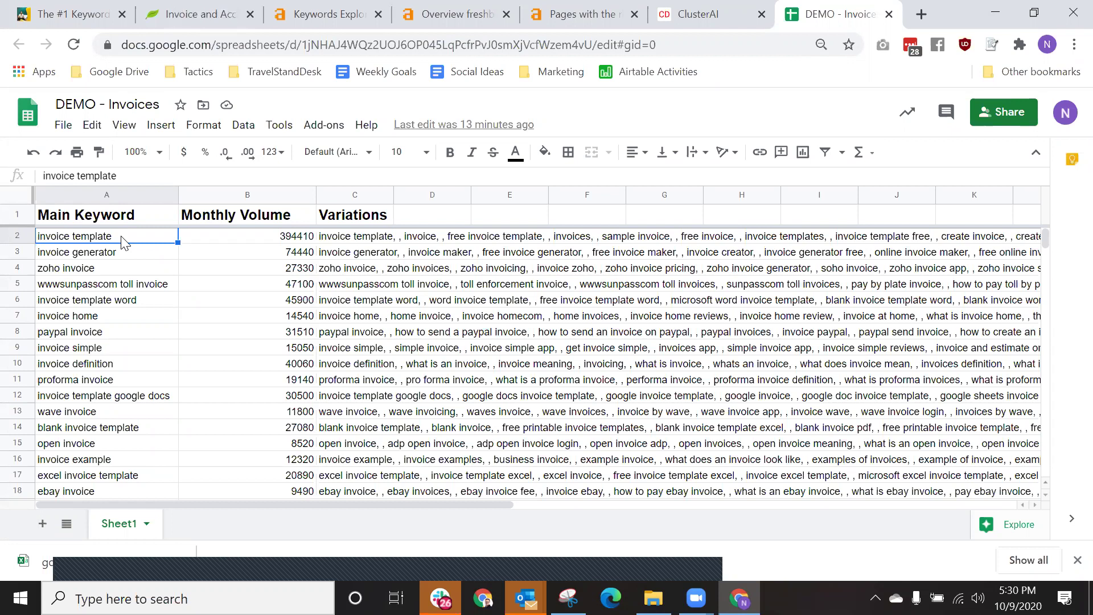
# Compare the main keywords invoice generator and invoice template in rows 3 and 2.
pyautogui.click(112, 257)
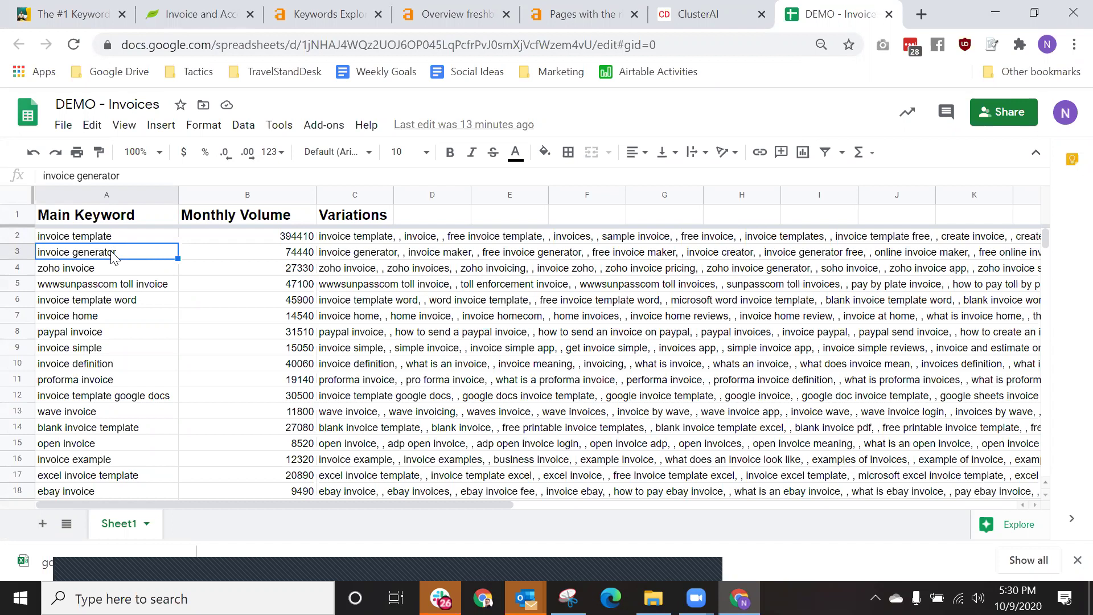
pyautogui.click(115, 241)
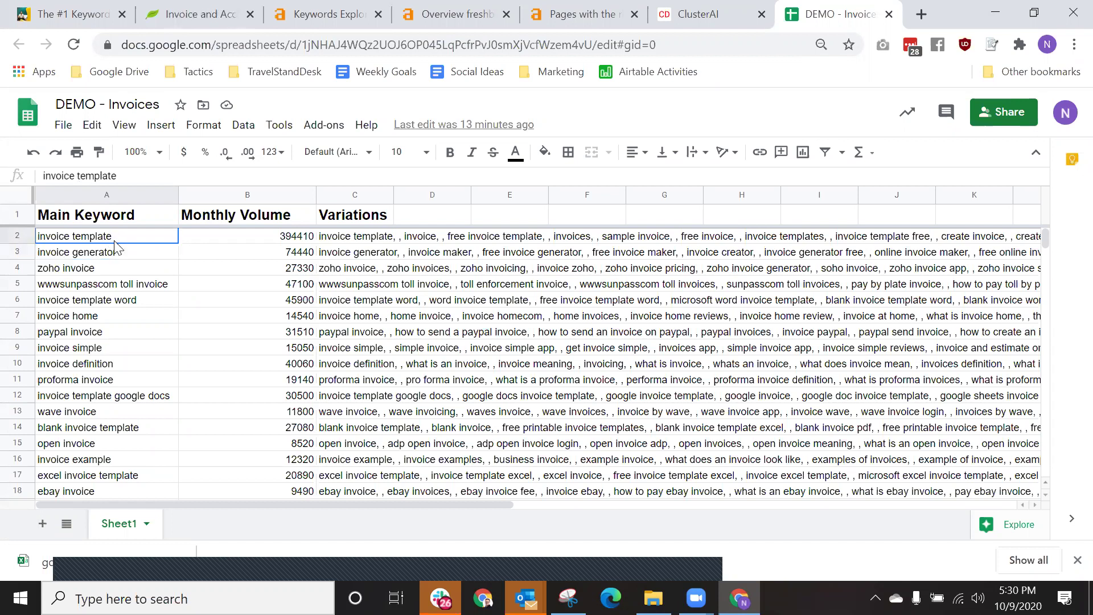
pyautogui.click(114, 254)
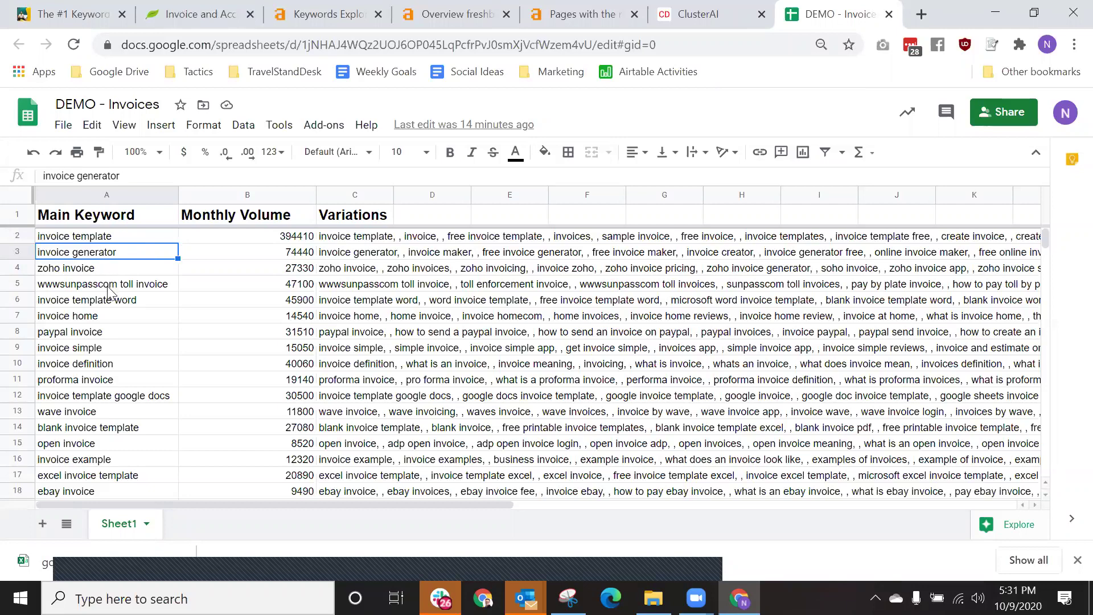
# Browse the main keyword groups down past row 300 and back up, examining their topics, volumes and variations.
pyautogui.scroll(-12, 111, 288)
pyautogui.scroll(-20, 111, 292)
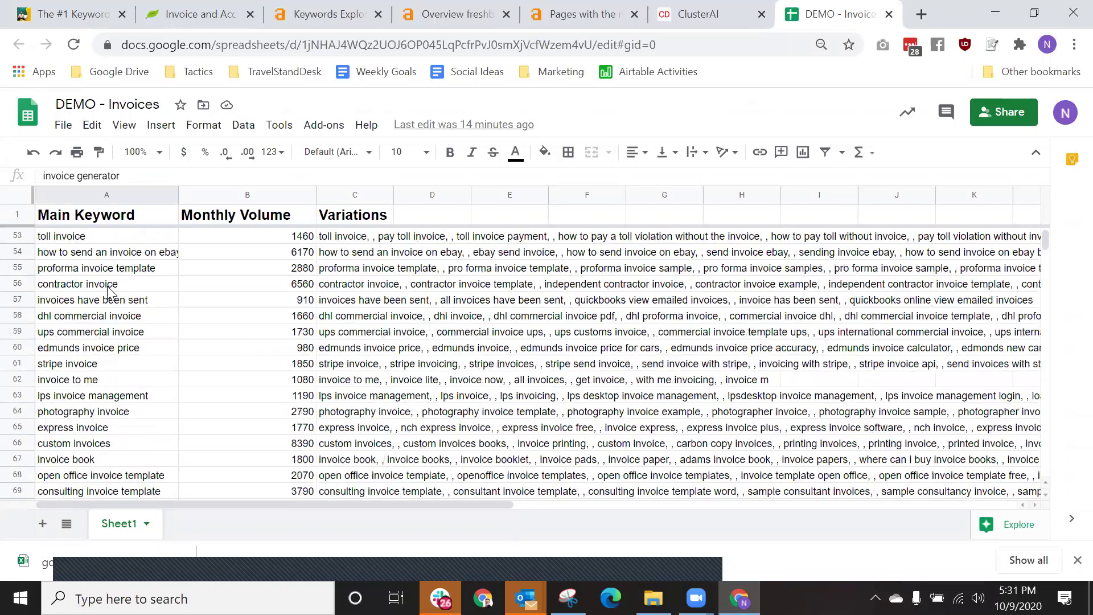
pyautogui.scroll(-20, 111, 292)
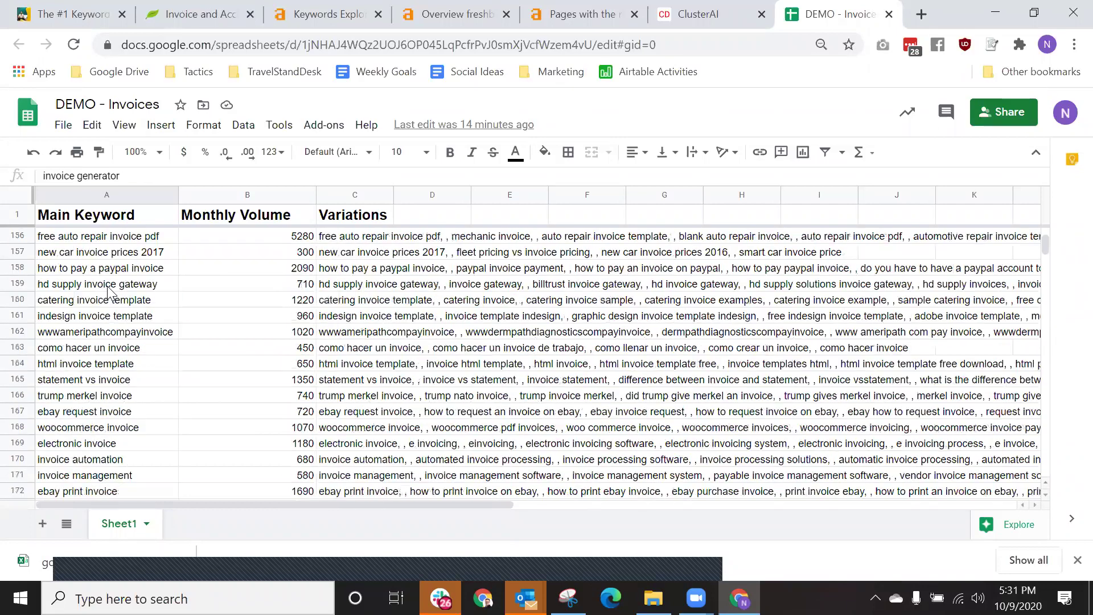
pyautogui.scroll(-20, 111, 292)
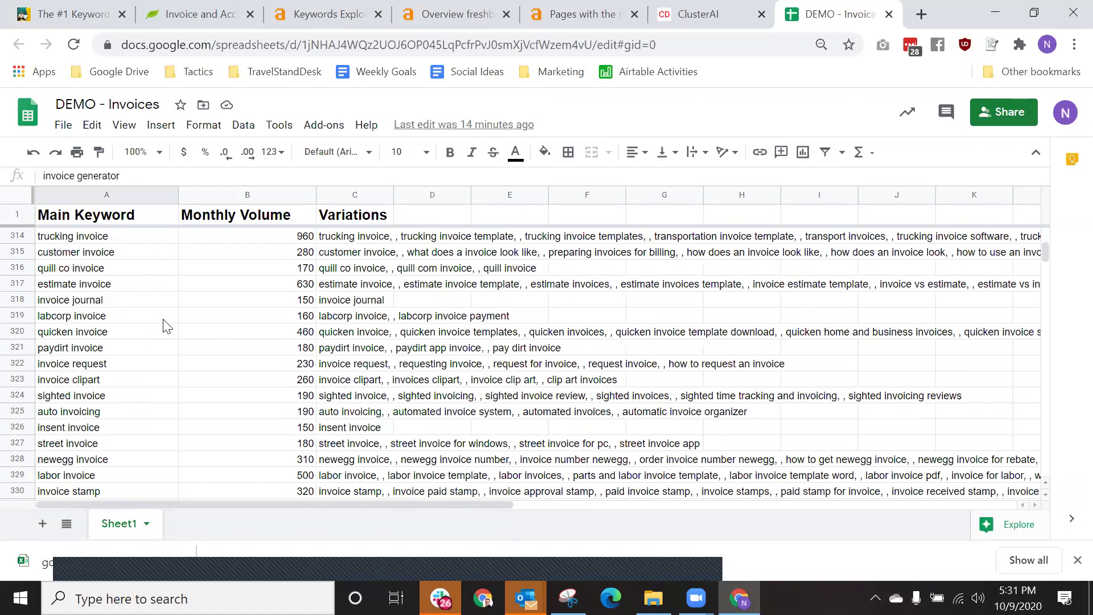
pyautogui.scroll(1, 165, 326)
pyautogui.scroll(20, 166, 326)
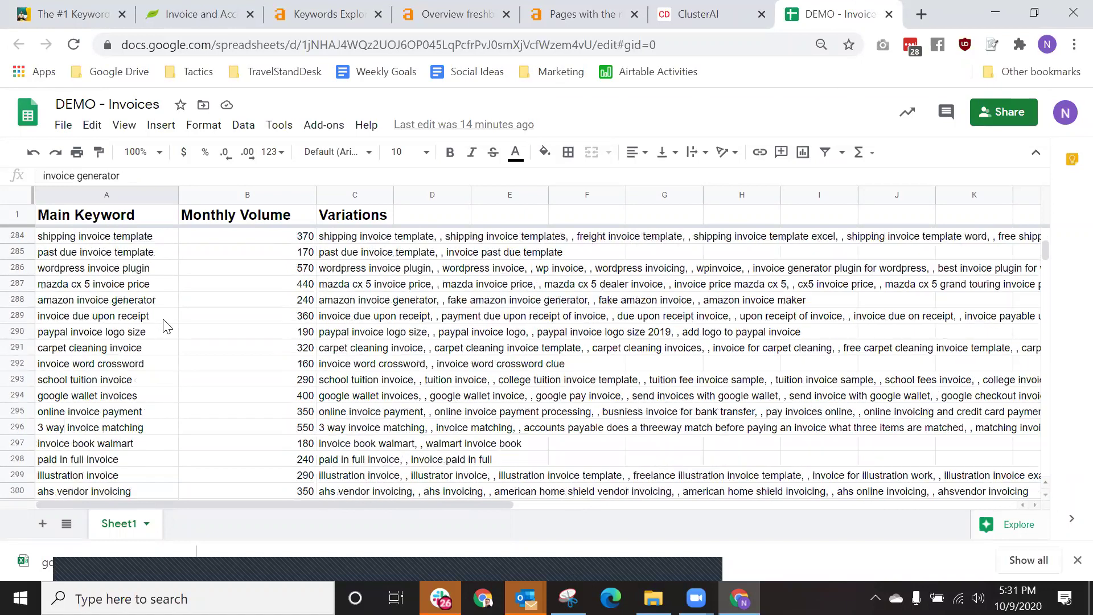
pyautogui.scroll(20, 165, 325)
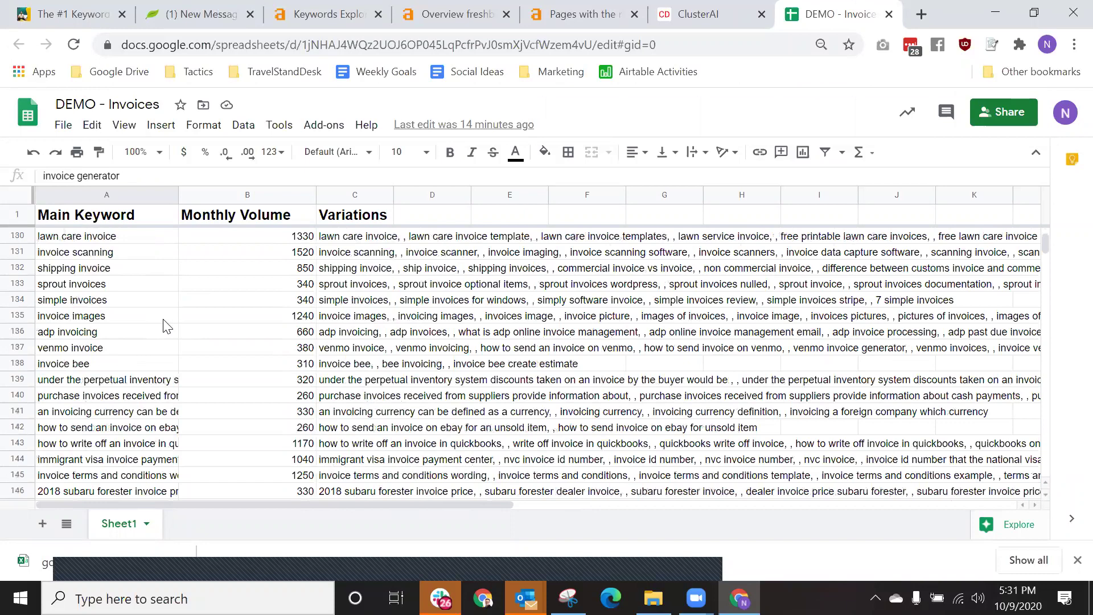
pyautogui.scroll(5, 296, 307)
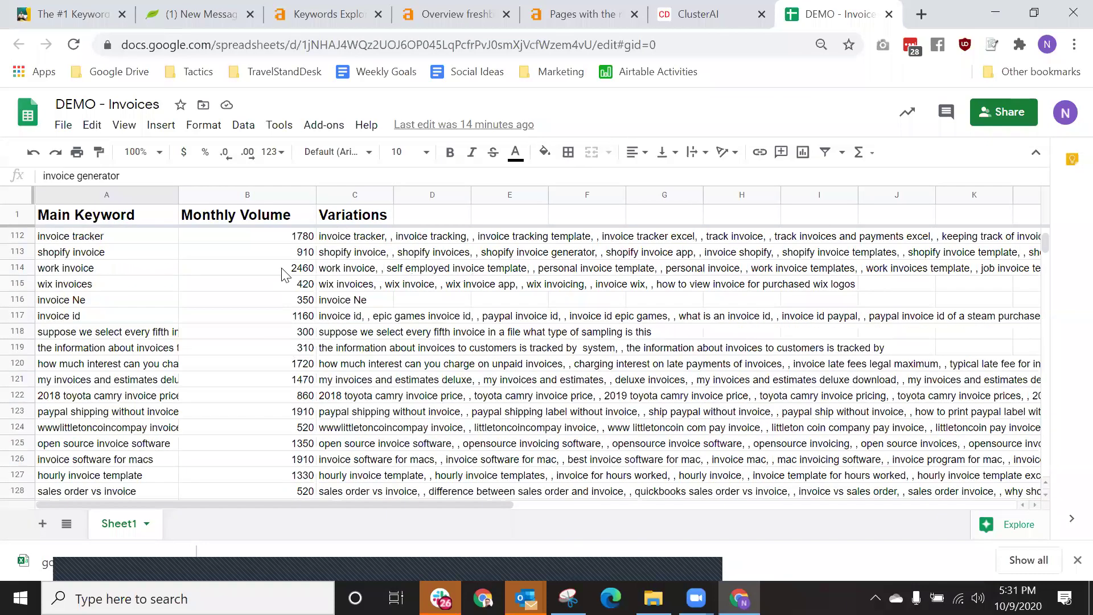
# Select the monthly volumes from row 100 up to row 2 to check their sum.
pyautogui.scroll(17, 279, 257)
pyautogui.click(251, 337)
pyautogui.scroll(6, 251, 337)
pyautogui.scroll(-20, 255, 340)
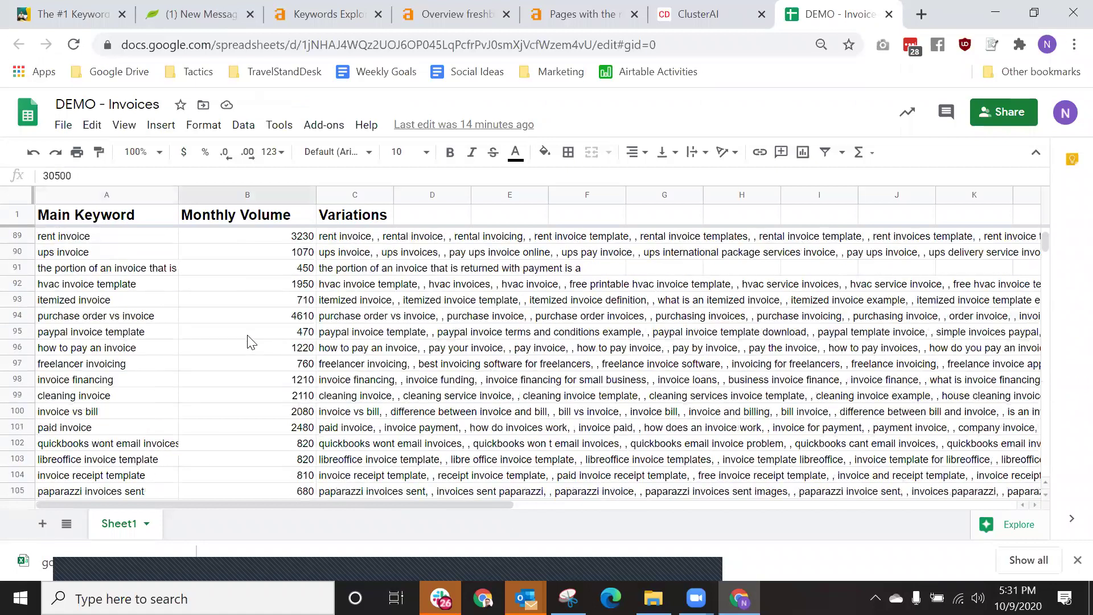
pyautogui.click(230, 318)
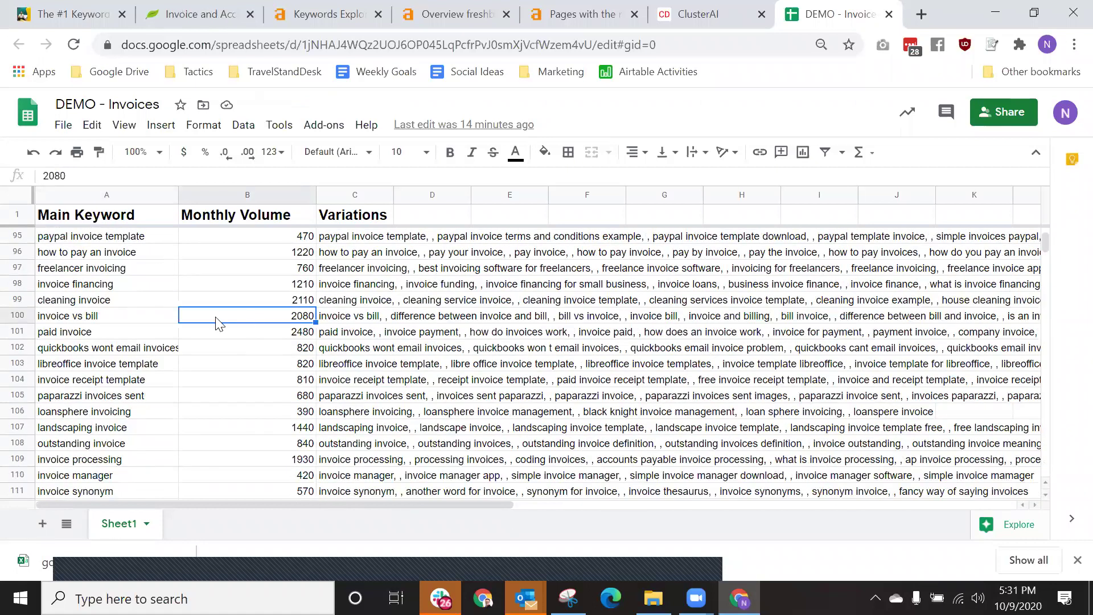
pyautogui.scroll(18, 268, 251)
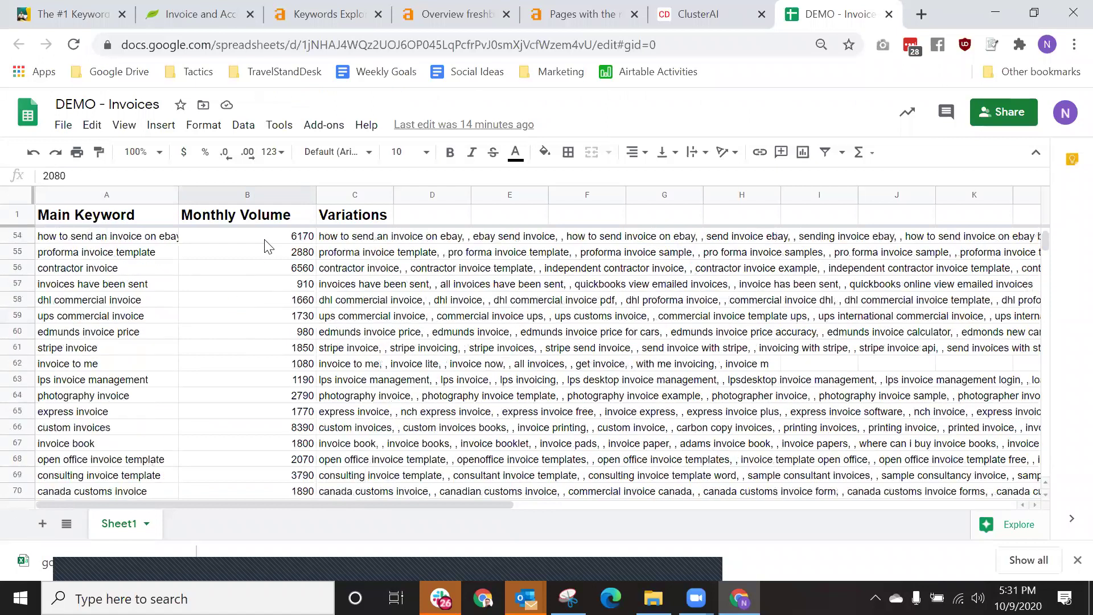
pyautogui.scroll(13, 268, 246)
pyautogui.keyDown('shift'); pyautogui.click(265, 239); pyautogui.keyUp('shift')
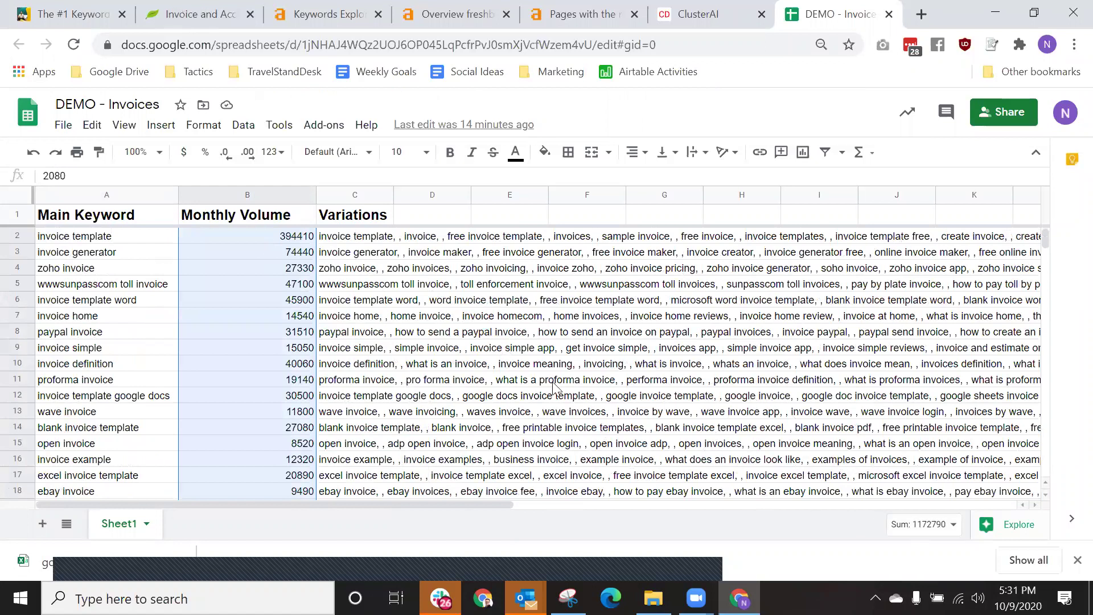
# Find the ROI calculator spreadsheet by entering "roi" in a new browser tab and open it.
pyautogui.click(923, 13)
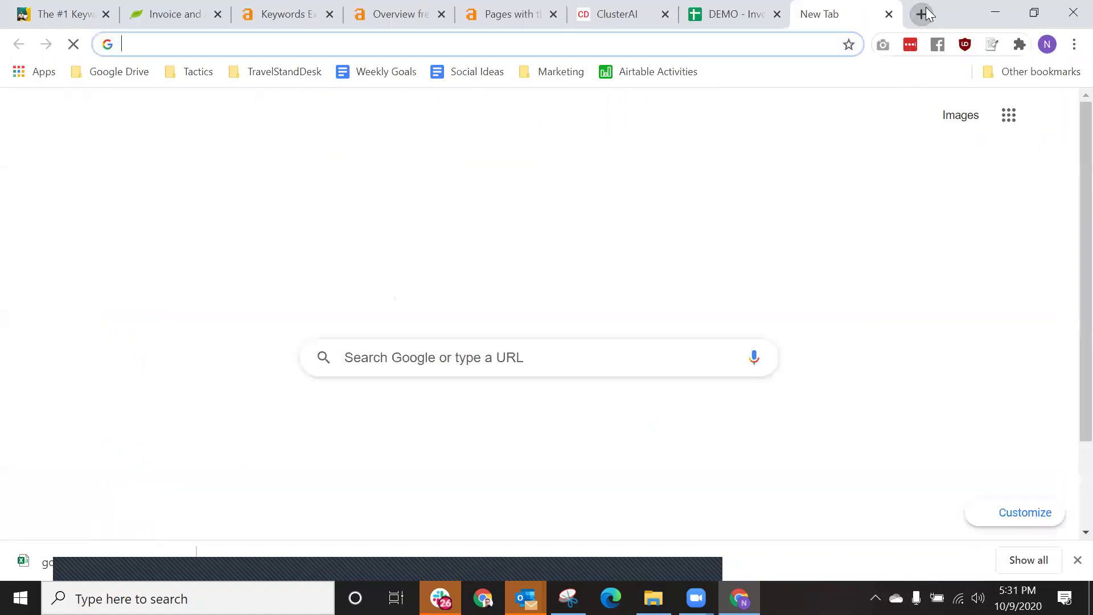
pyautogui.write('roi')
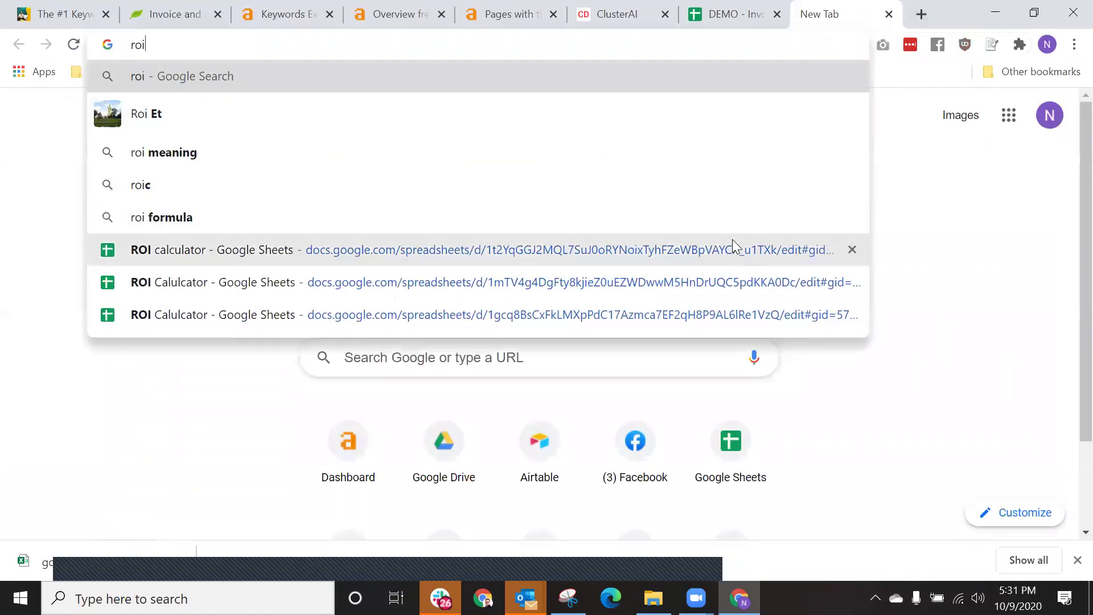
pyautogui.click(733, 249)
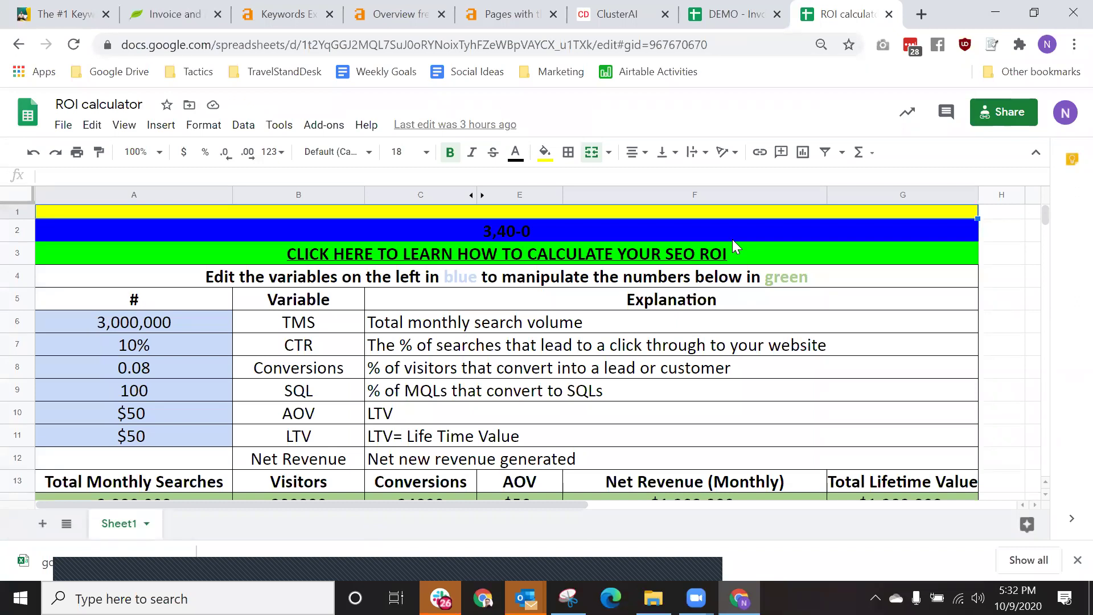
# Set the total monthly search volume (TMS) in the ROI calculator to 1,700,000.
pyautogui.click(144, 328)
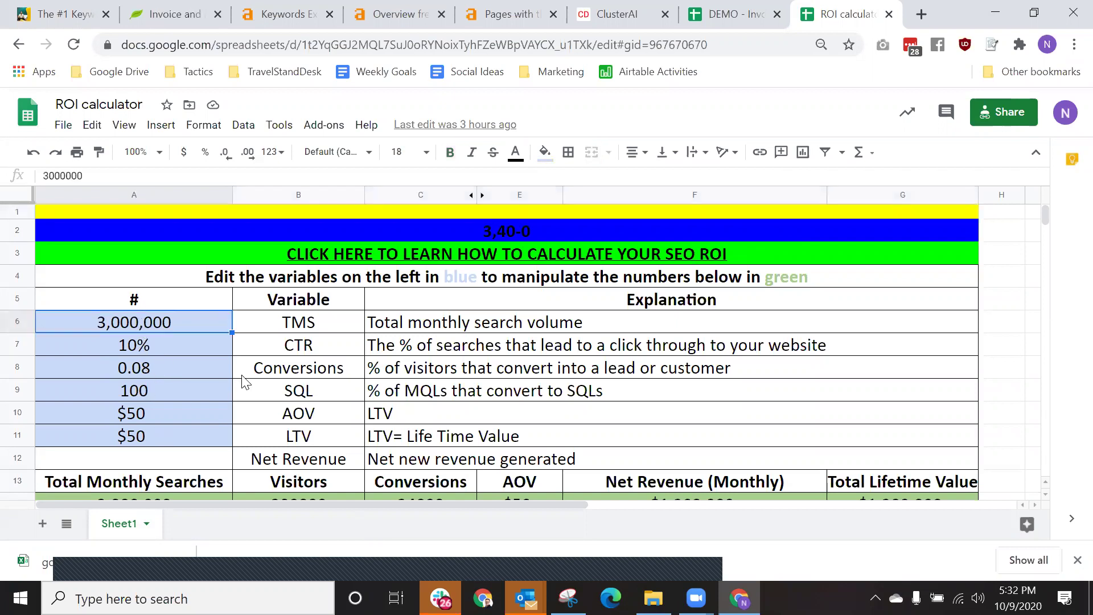
pyautogui.scroll(-1, 276, 438)
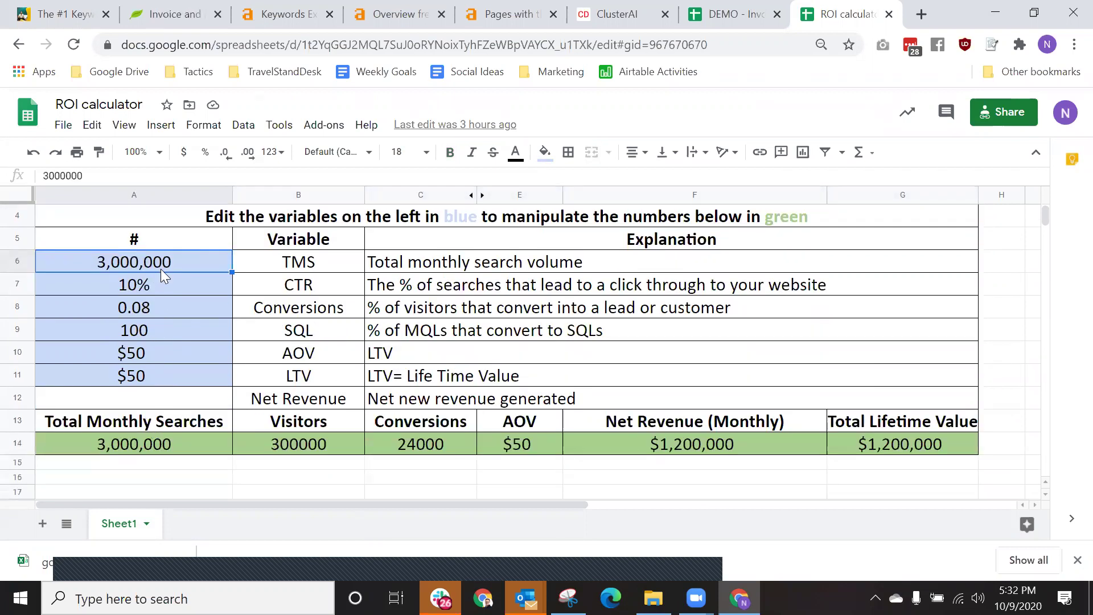
pyautogui.write('1,78')
pyautogui.press('BackSpace')
pyautogui.write('00,000')
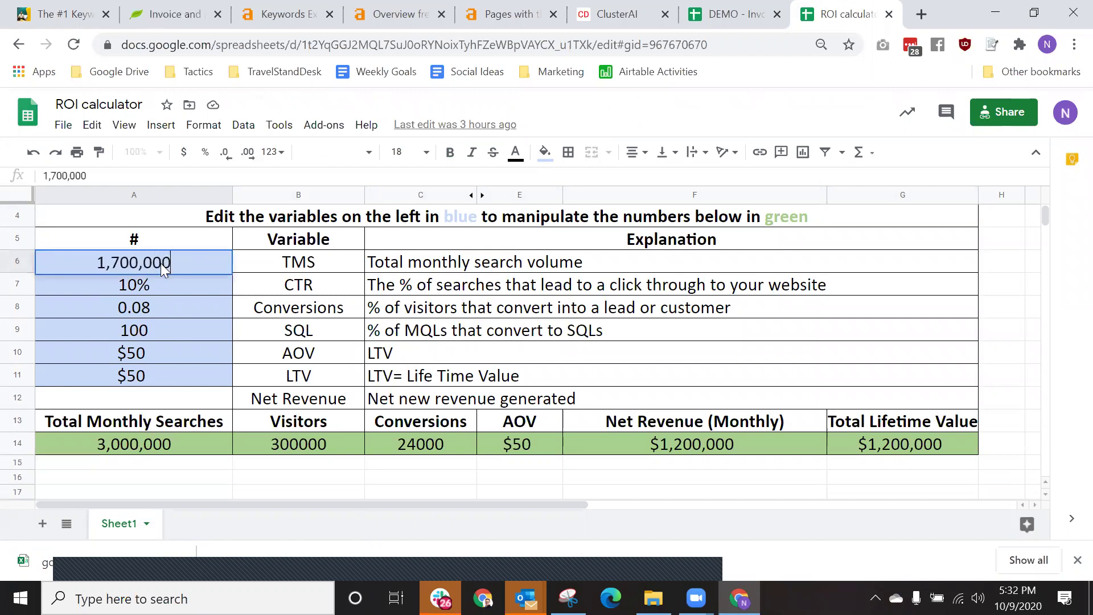
pyautogui.press('Return')
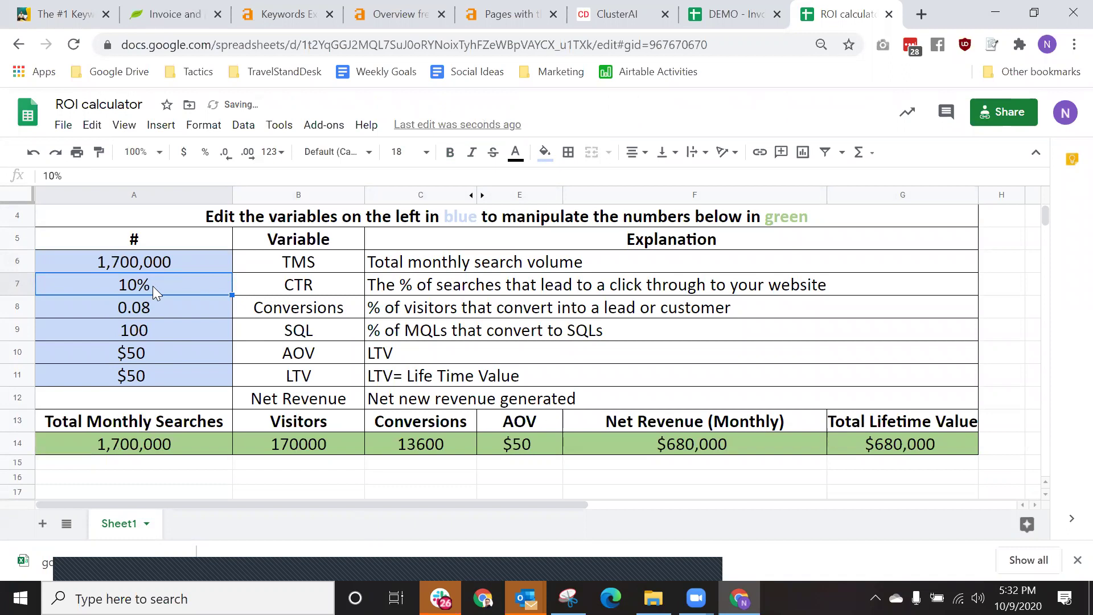
# Review the TMS and CTR variables with their explanations and the CTR percentage.
pyautogui.click(310, 267)
pyautogui.click(402, 267)
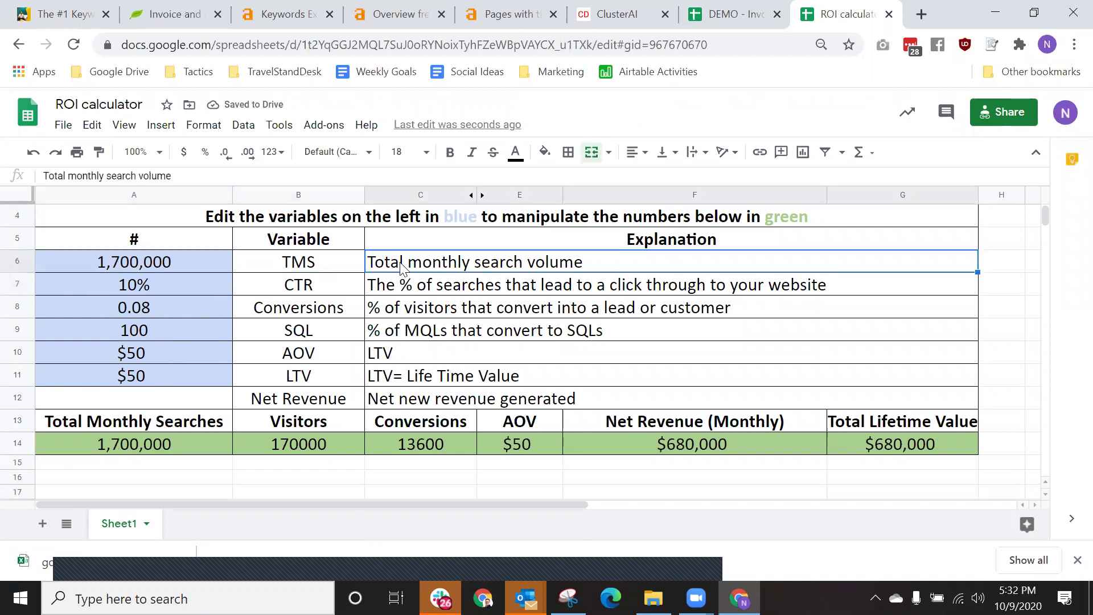
pyautogui.click(317, 267)
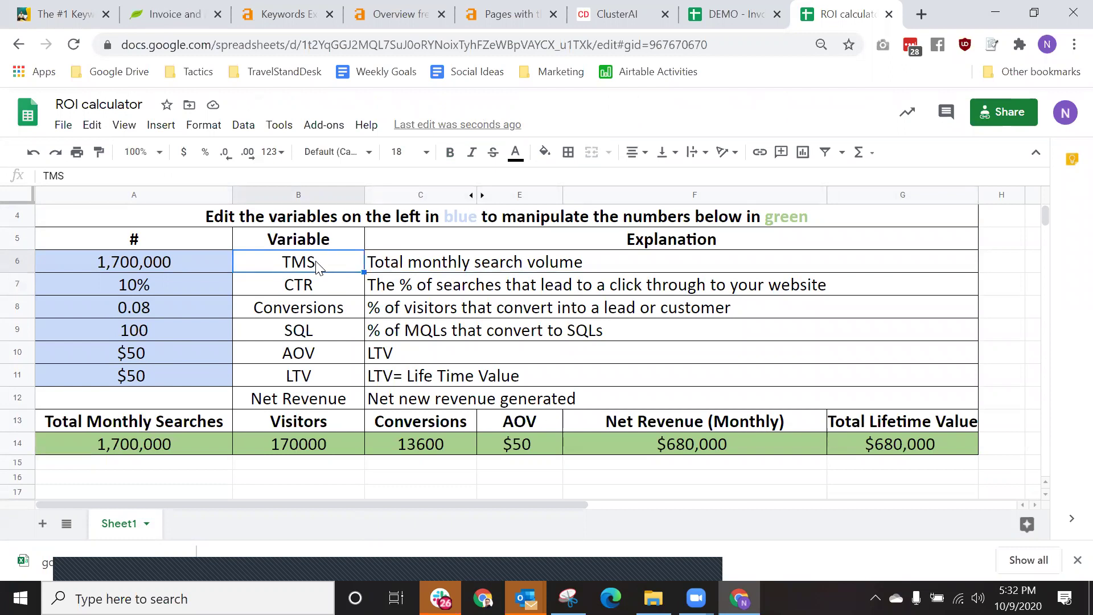
pyautogui.click(419, 295)
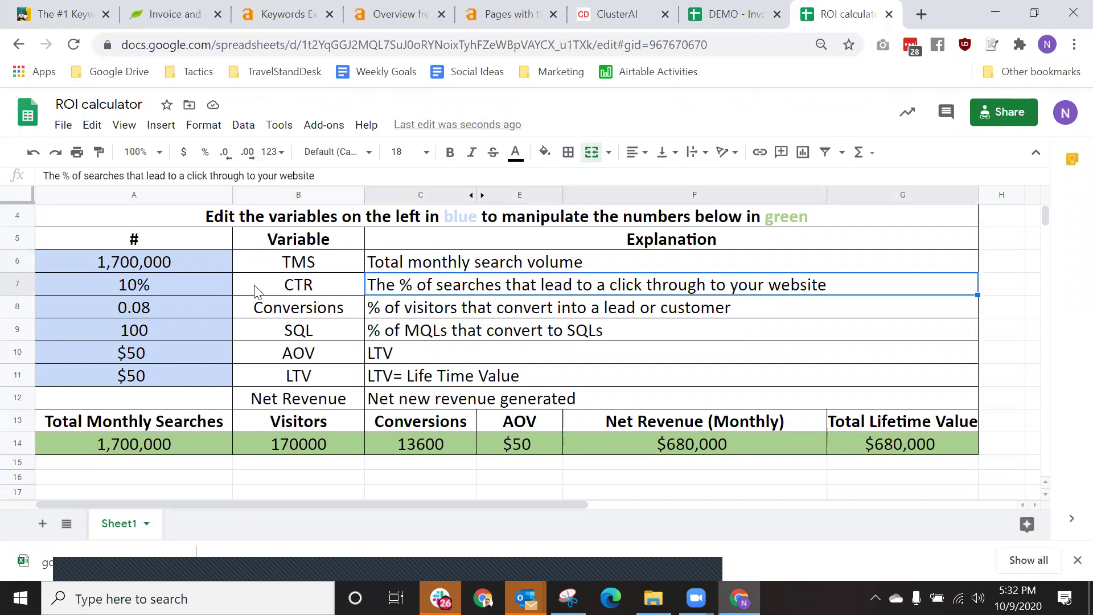
pyautogui.click(176, 285)
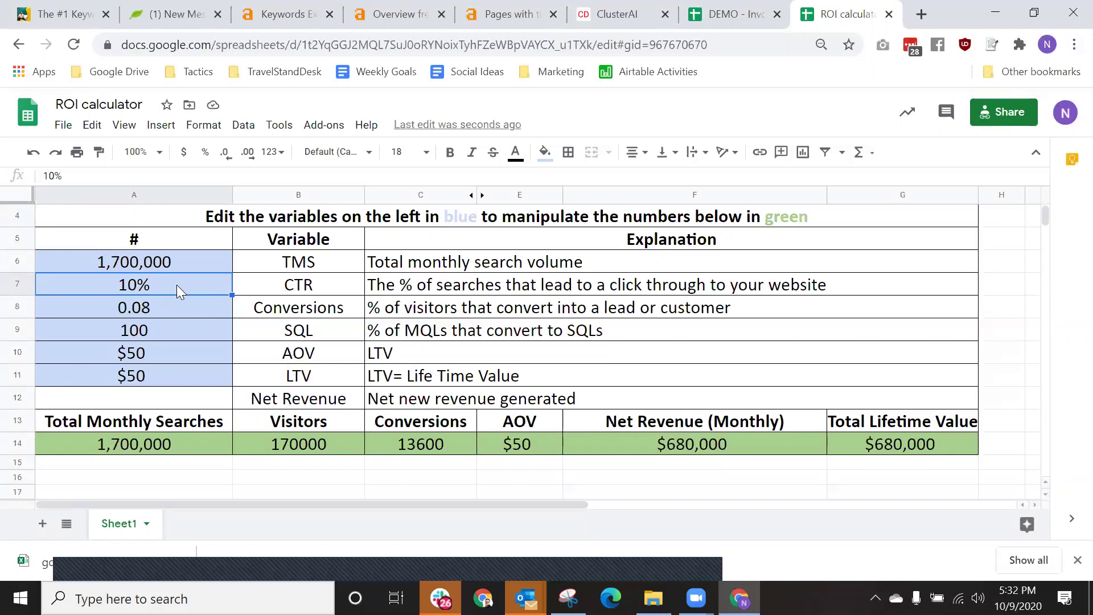
# Set the Conversions variable to 0.005.
pyautogui.click(179, 302)
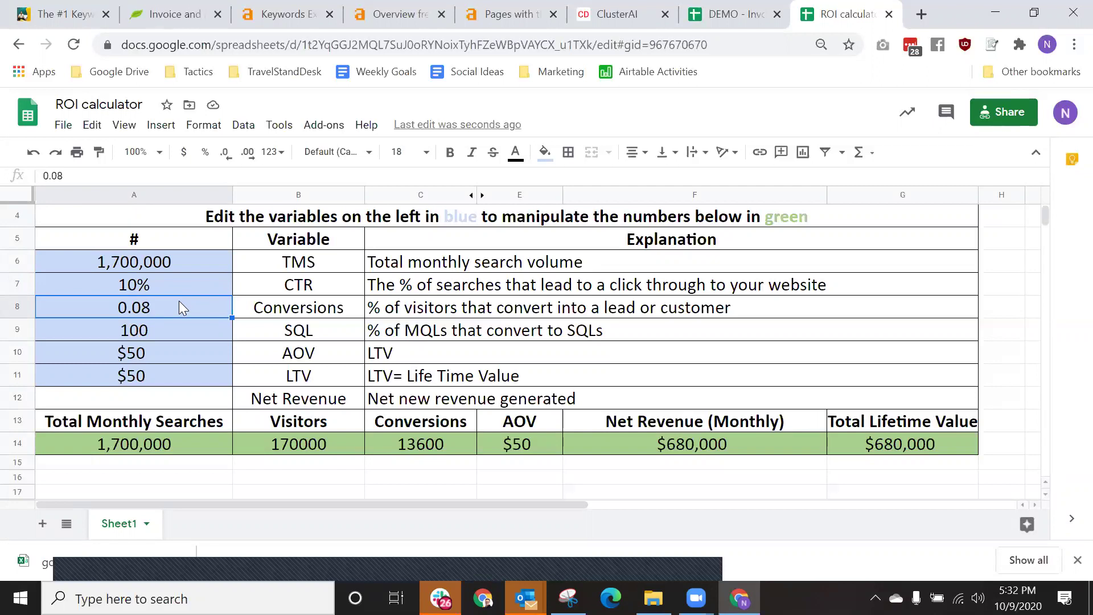
pyautogui.doubleClick(179, 308)
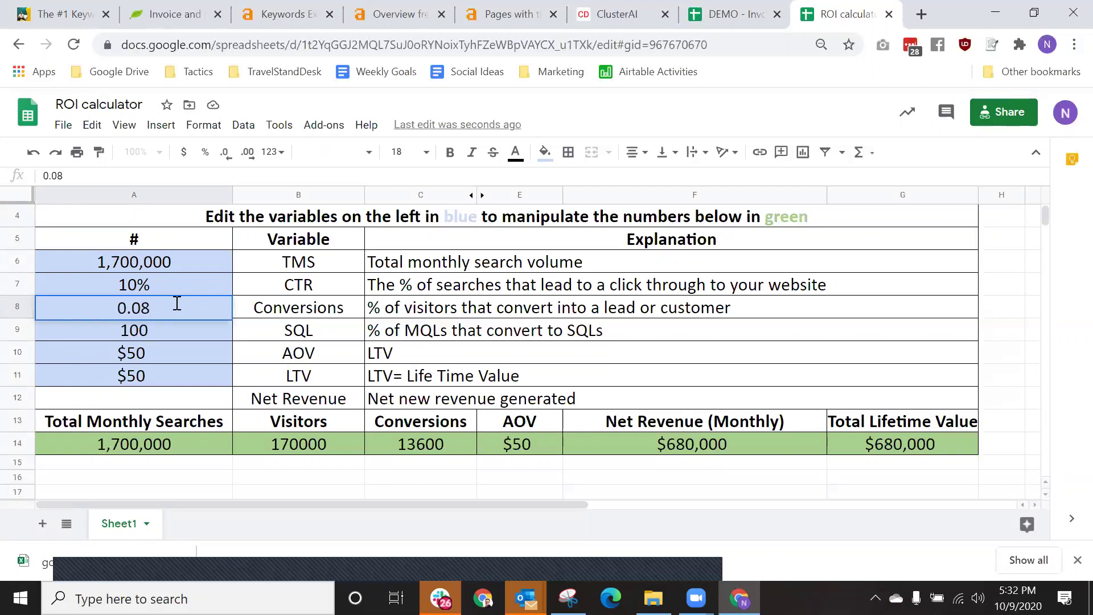
pyautogui.press('BackSpace')
pyautogui.write('01')
pyautogui.press('BackSpace')
pyautogui.write('5')
pyautogui.press('Return')
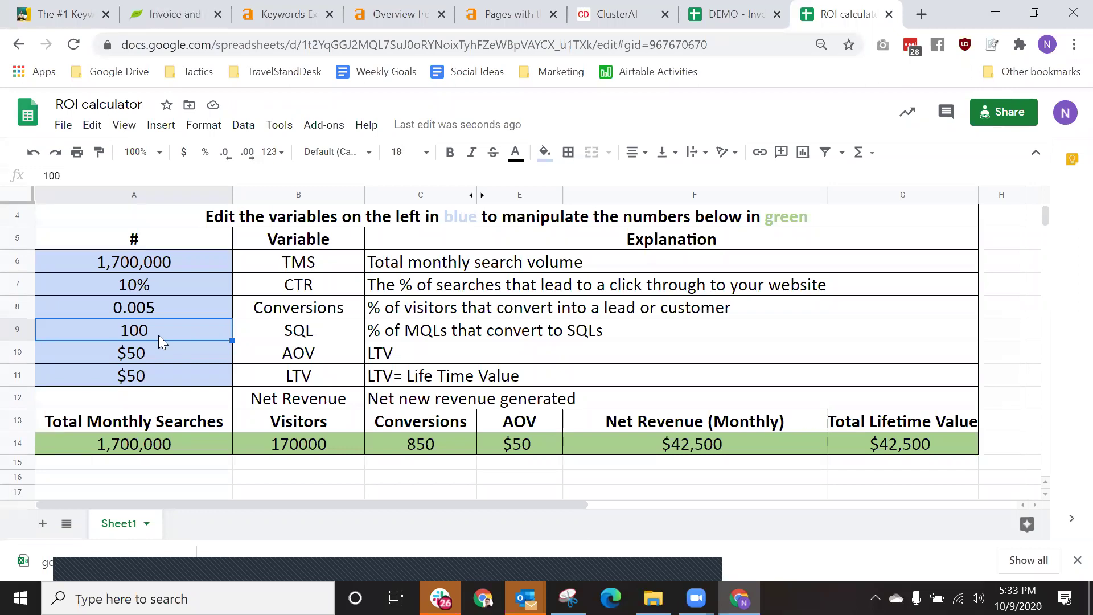
# Review the SQL variable, its explanation and its value.
pyautogui.click(337, 337)
pyautogui.click(380, 340)
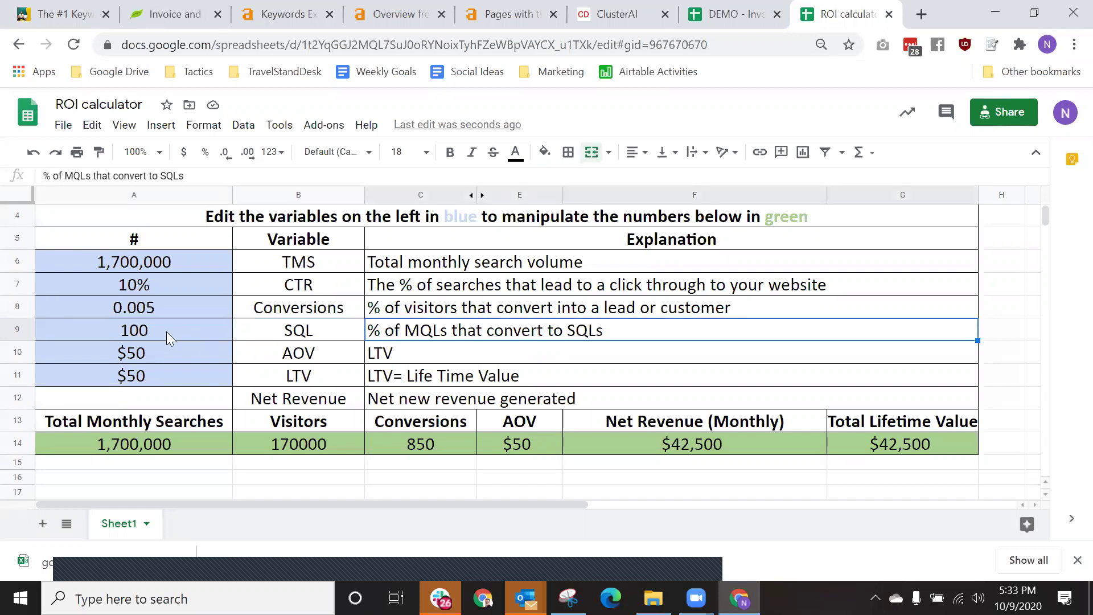
pyautogui.click(136, 337)
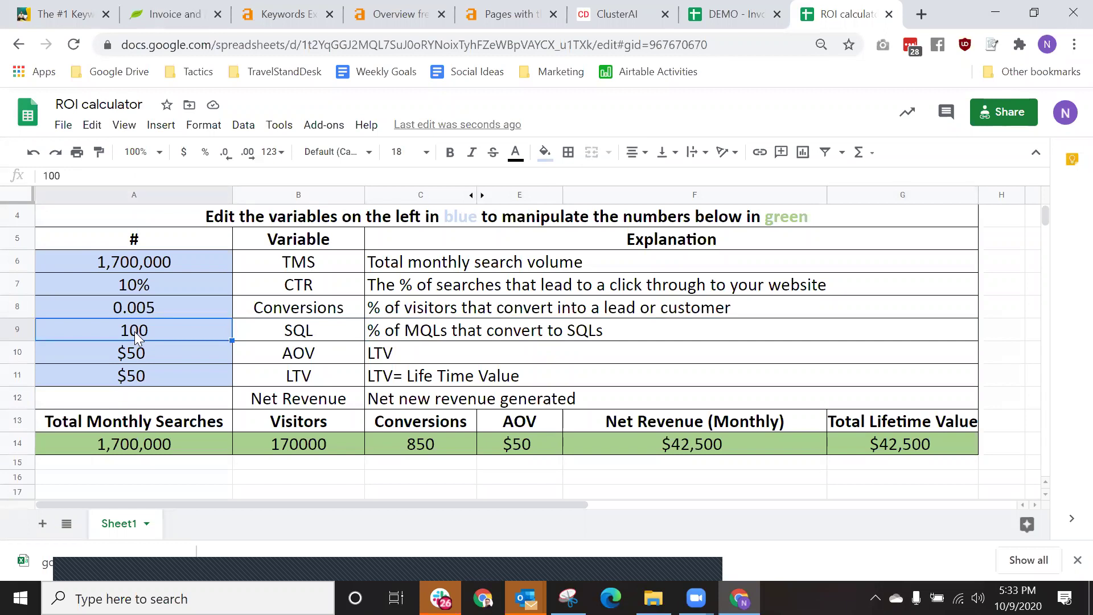
# Replace the explanation of the AOV variable with "AOV".
pyautogui.click(154, 350)
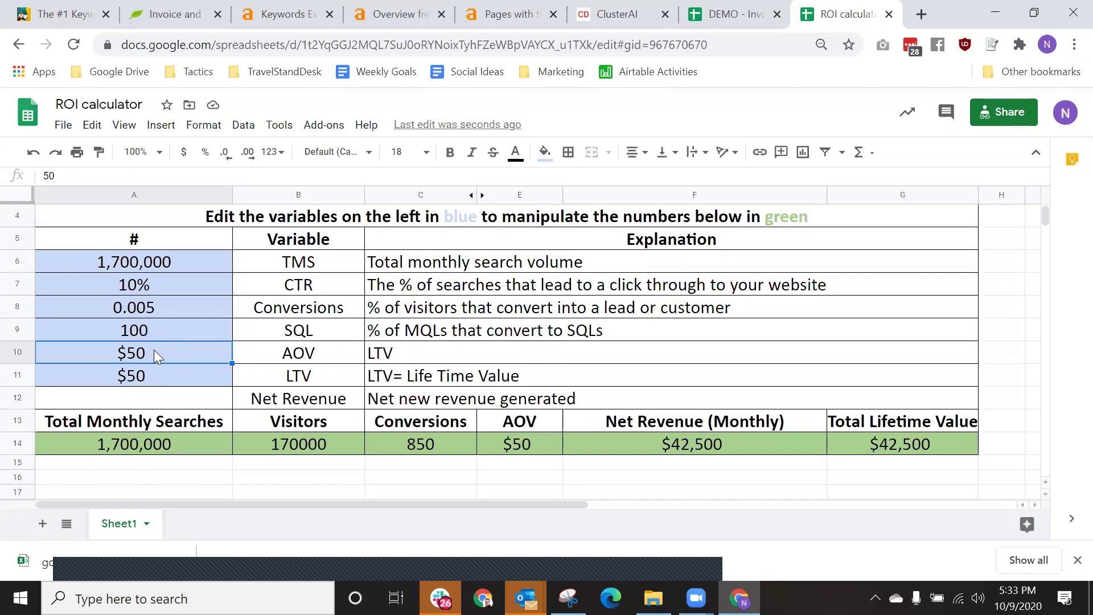
pyautogui.click(387, 354)
pyautogui.write('AOV')
pyautogui.press('Return')
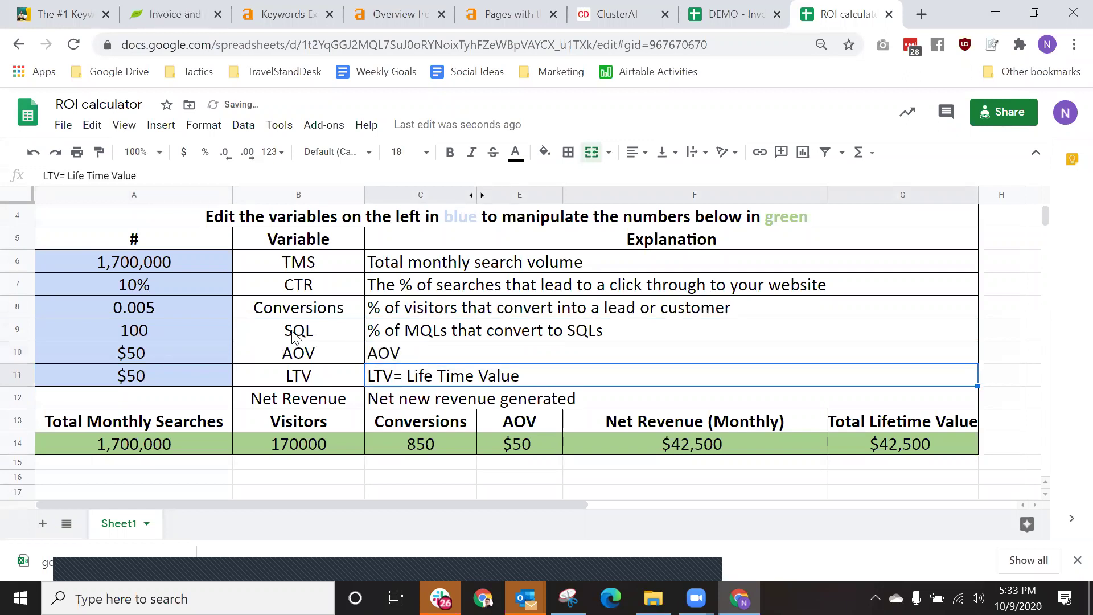
# Set the LTV value to $600 and review the recalculated revenue row.
pyautogui.click(169, 354)
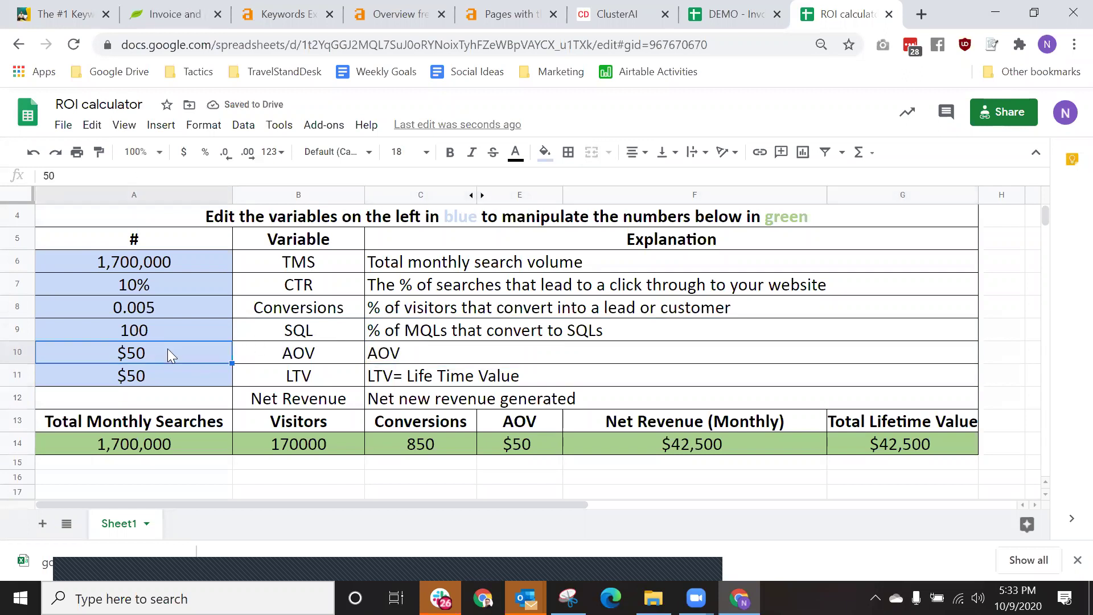
pyautogui.click(155, 374)
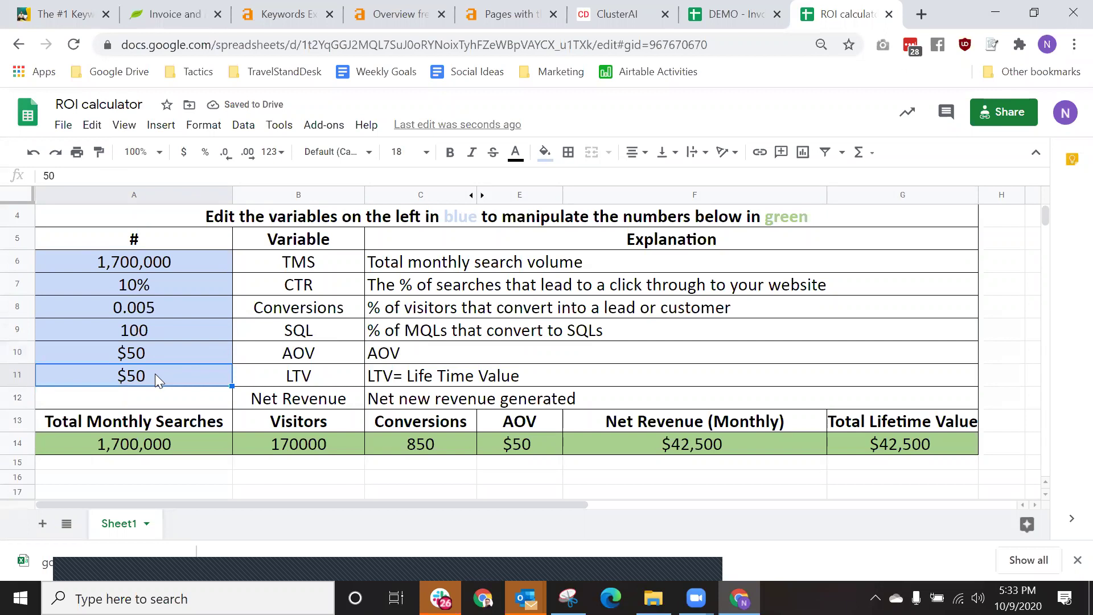
pyautogui.write('$600')
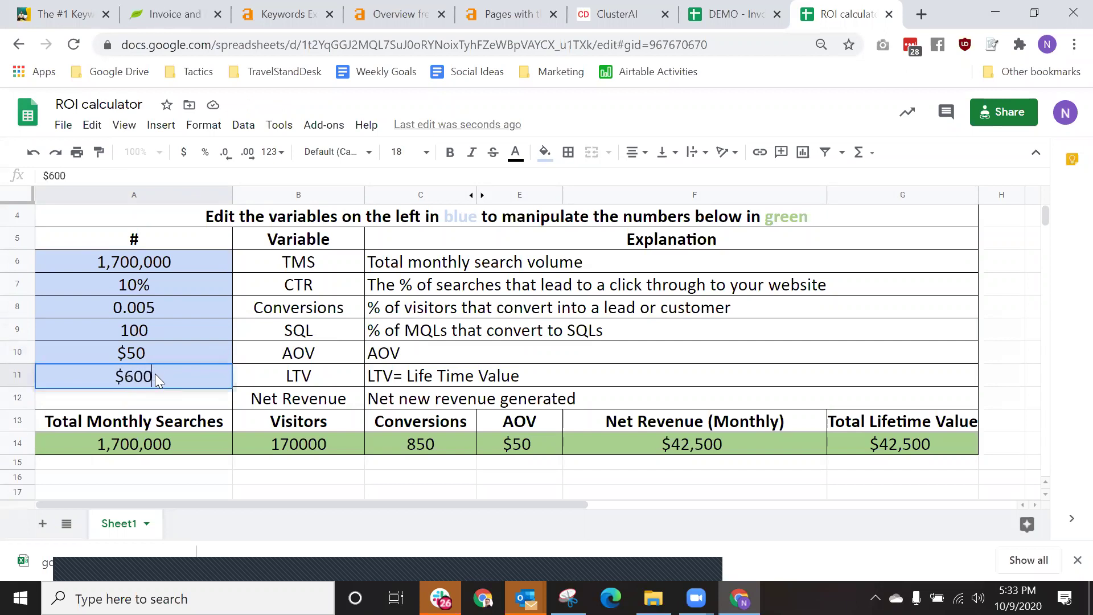
pyautogui.press('Return')
pyautogui.scroll(2, 724, 370)
pyautogui.scroll(-1, 723, 370)
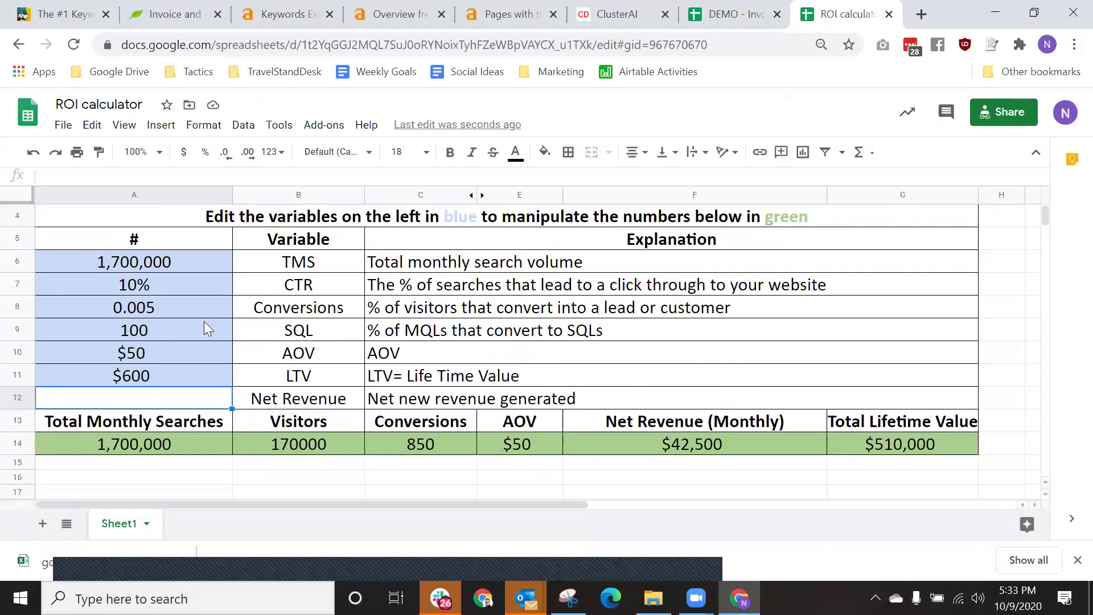
# Set the Conversions variable in the ROI calculator to 0.001.
pyautogui.doubleClick(182, 306)
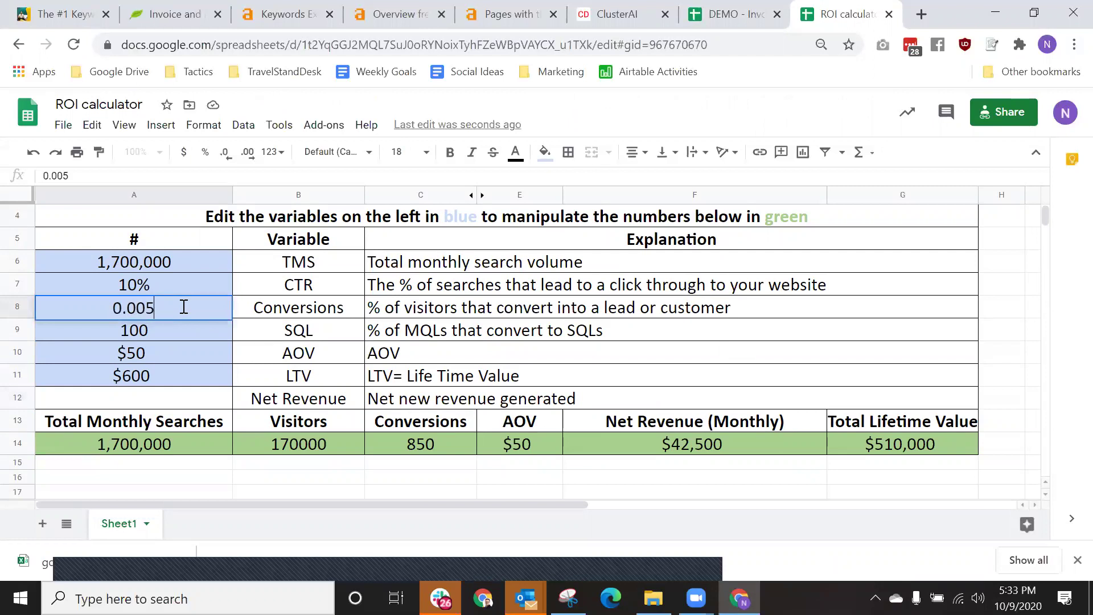
pyautogui.press('BackSpace')
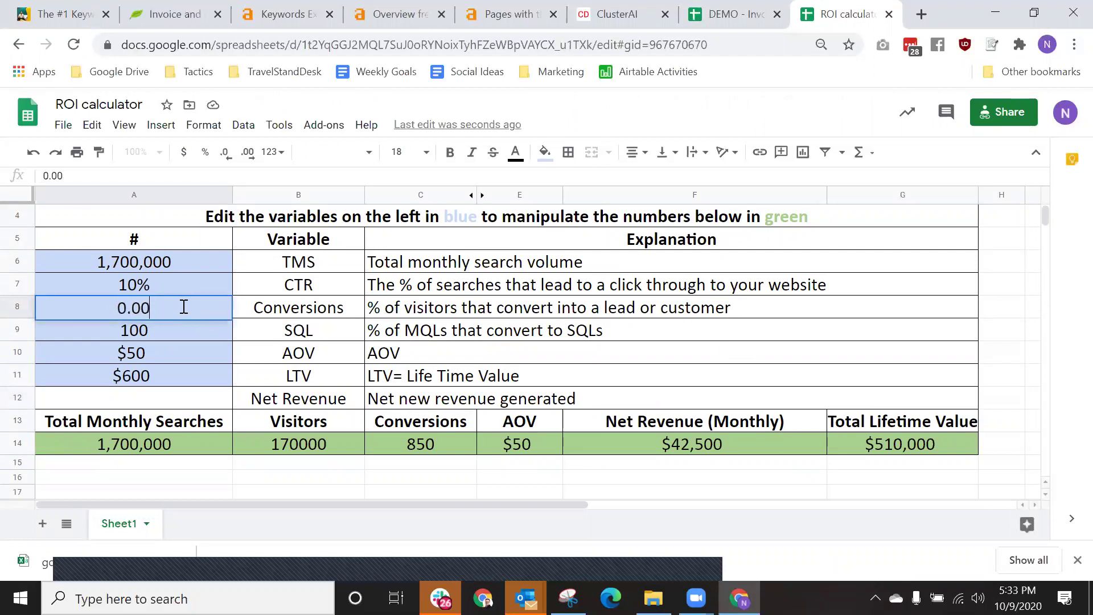
pyautogui.write('1')
pyautogui.press('Return')
# Raise the Conversions variable to 0.02.
pyautogui.doubleClick(182, 305)
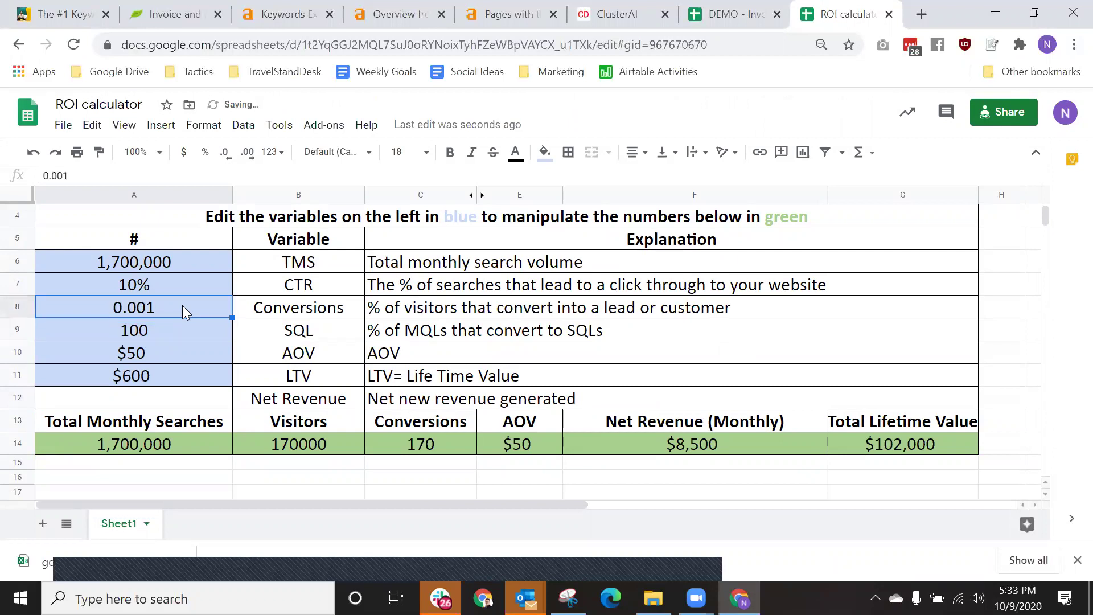
pyautogui.press('BackSpace')
pyautogui.press('BackSpace')
pyautogui.write('2')
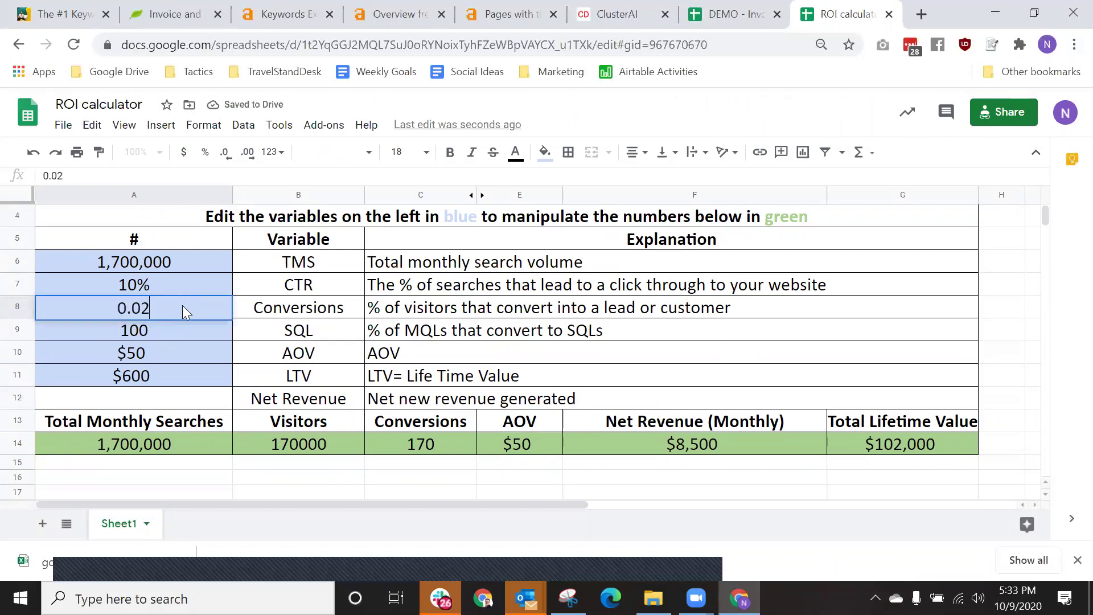
pyautogui.press('Return')
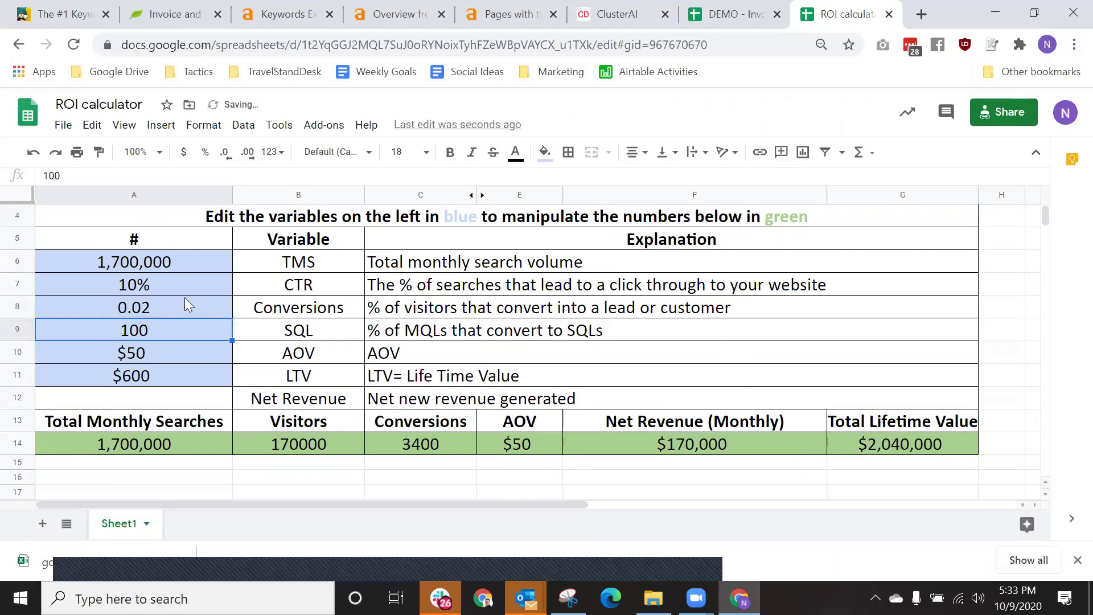
# Review the monthly net revenue and total lifetime value results, glancing back at the keyword volumes in the DEMO - Invoices spreadsheet.
pyautogui.scroll(2, 184, 297)
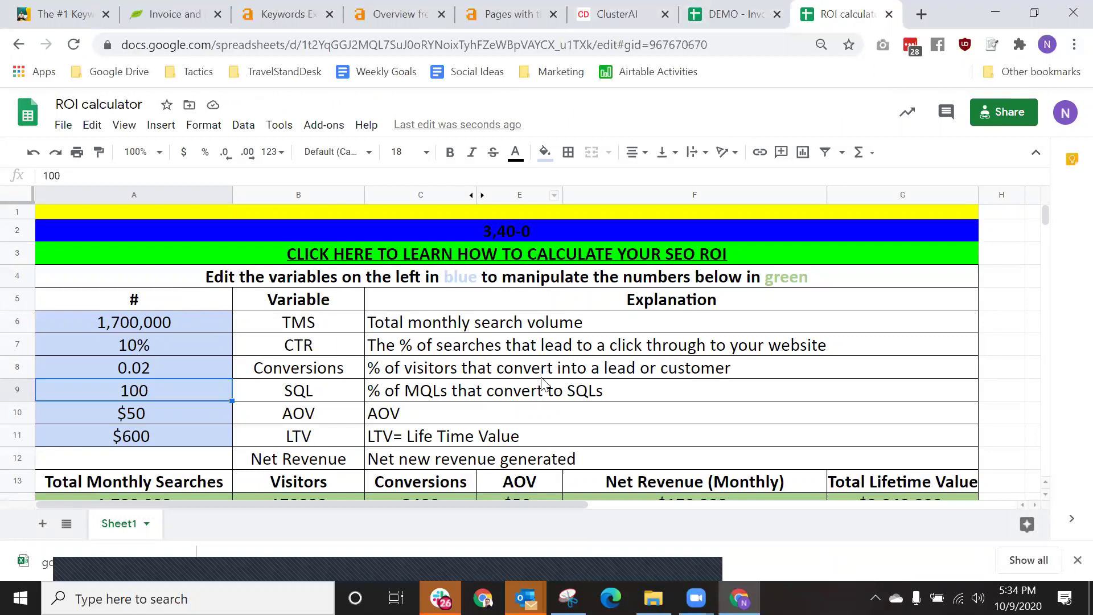
pyautogui.scroll(-3, 590, 397)
pyautogui.click(639, 407)
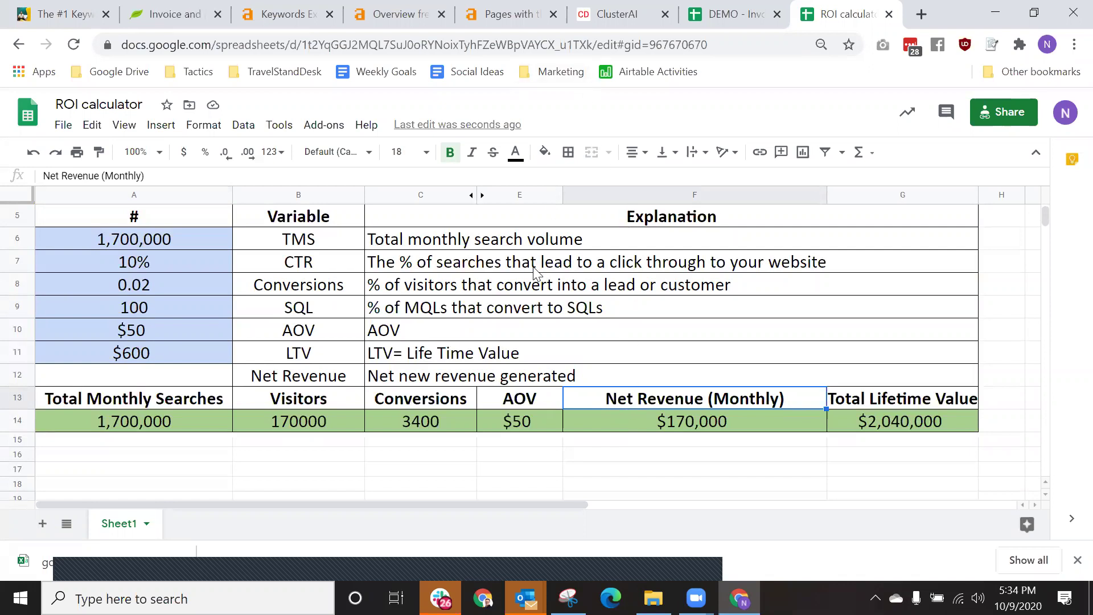
pyautogui.scroll(2, 536, 273)
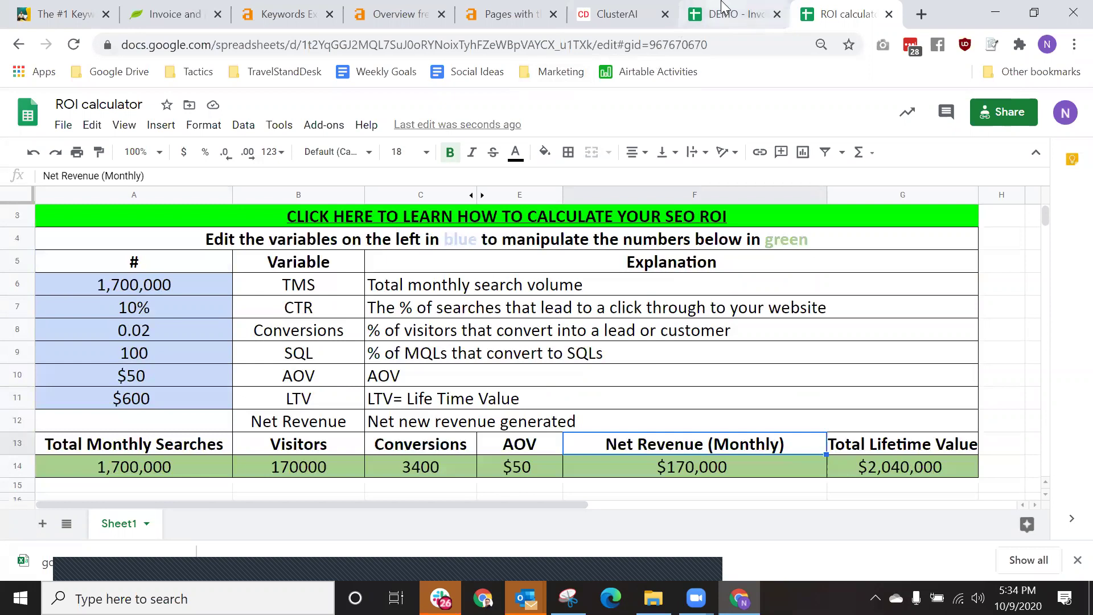
pyautogui.hotkey('ctrl', 'shift', 'Tab')
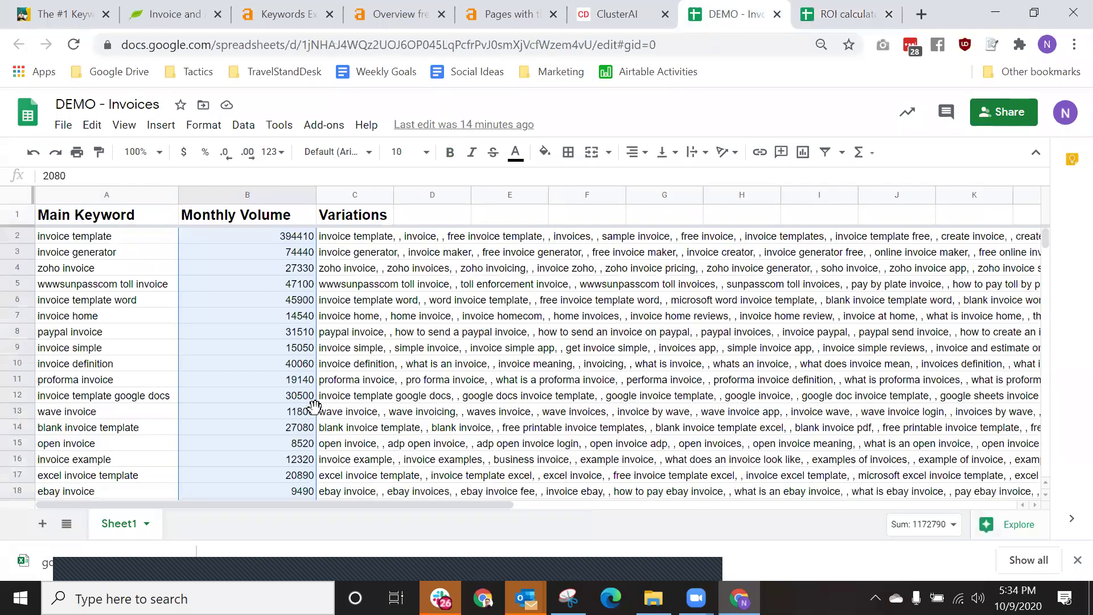
pyautogui.click(843, 13)
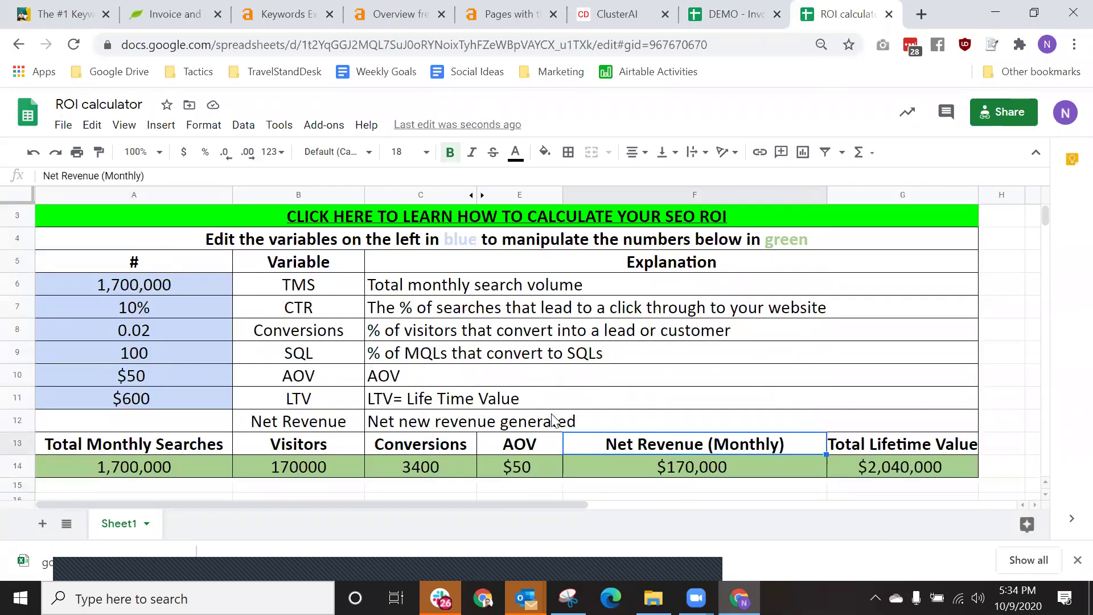
pyautogui.click(616, 465)
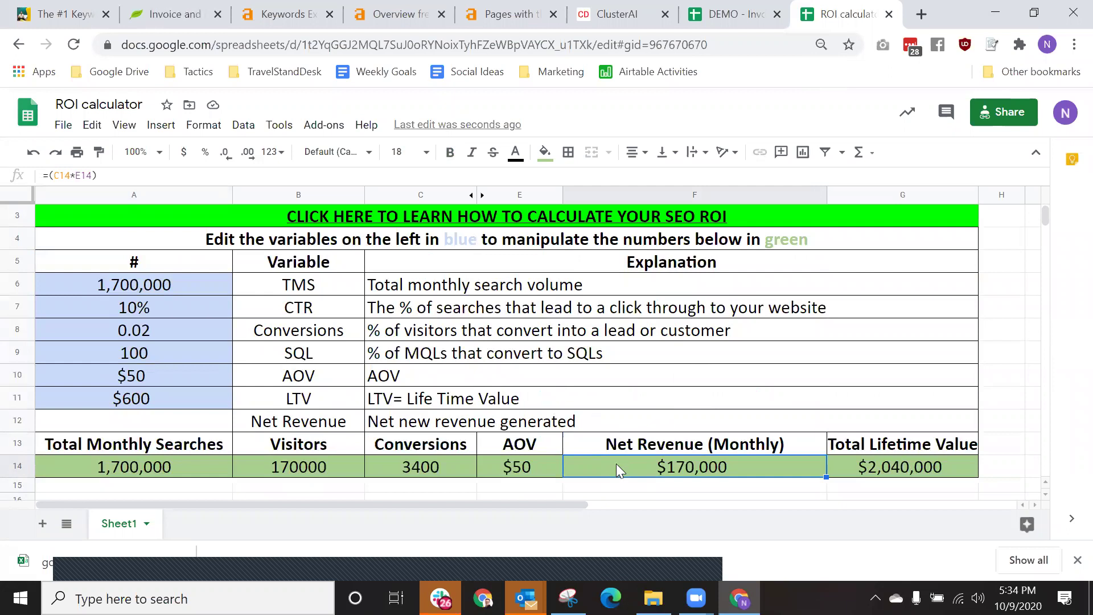
pyautogui.click(875, 467)
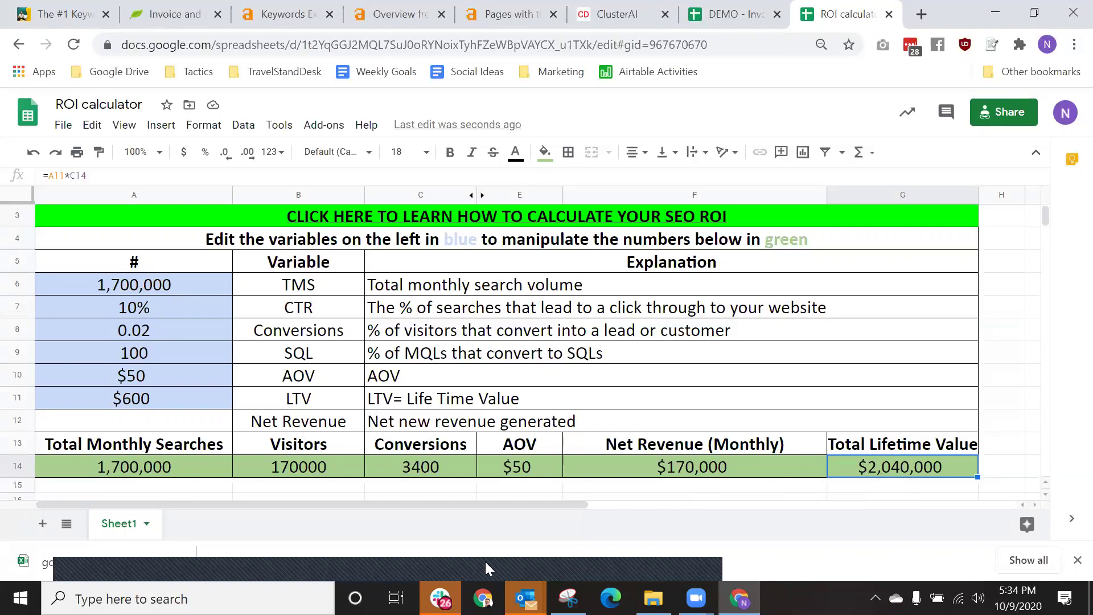
# Open the ClusterAi FAQ from the footer of the ContentDistribution.com keyword grouping page in a new tab and switch to it.
pyautogui.click(107, 6)
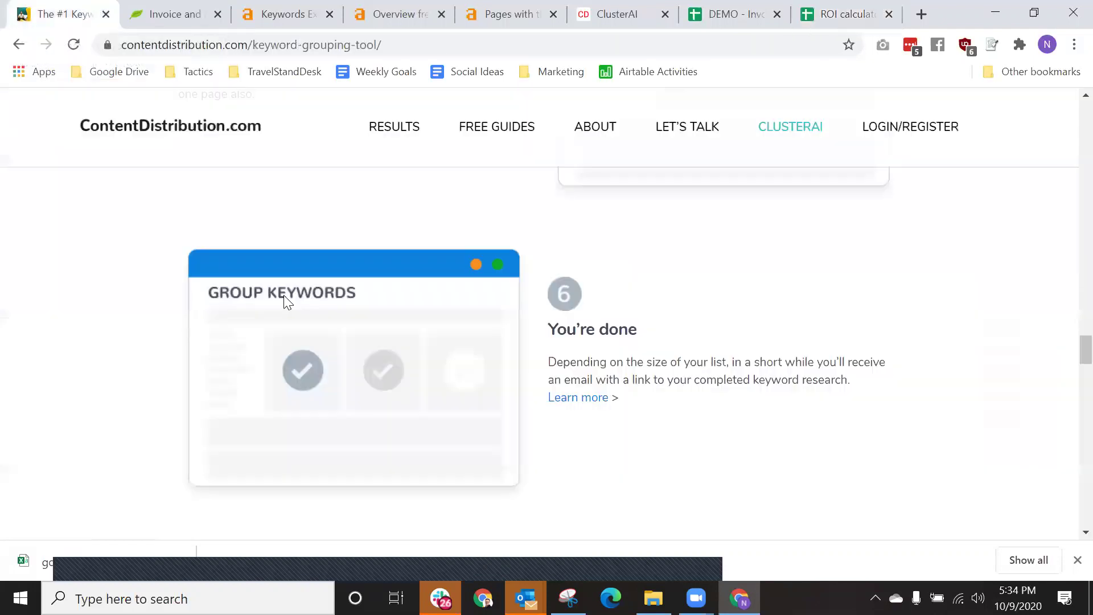
pyautogui.scroll(-15, 390, 401)
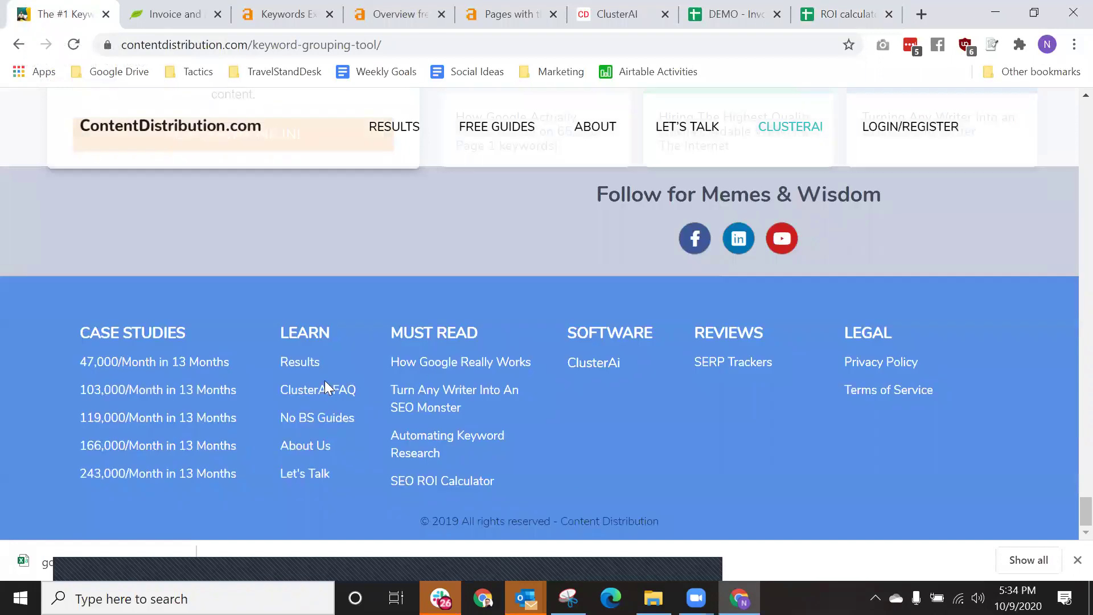
pyautogui.middleClick(322, 394)
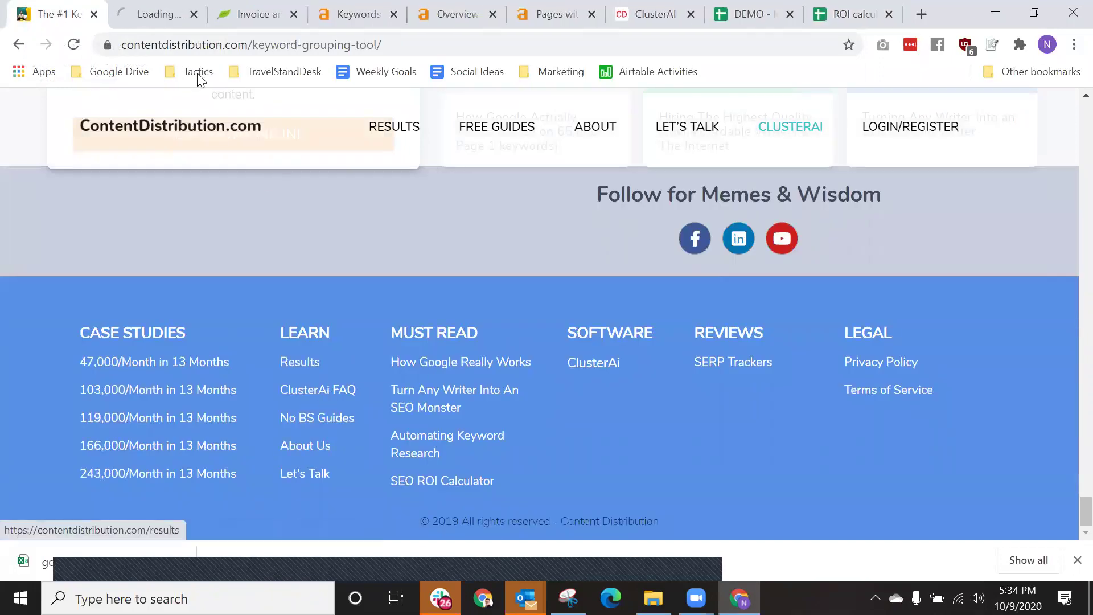
pyautogui.click(155, 13)
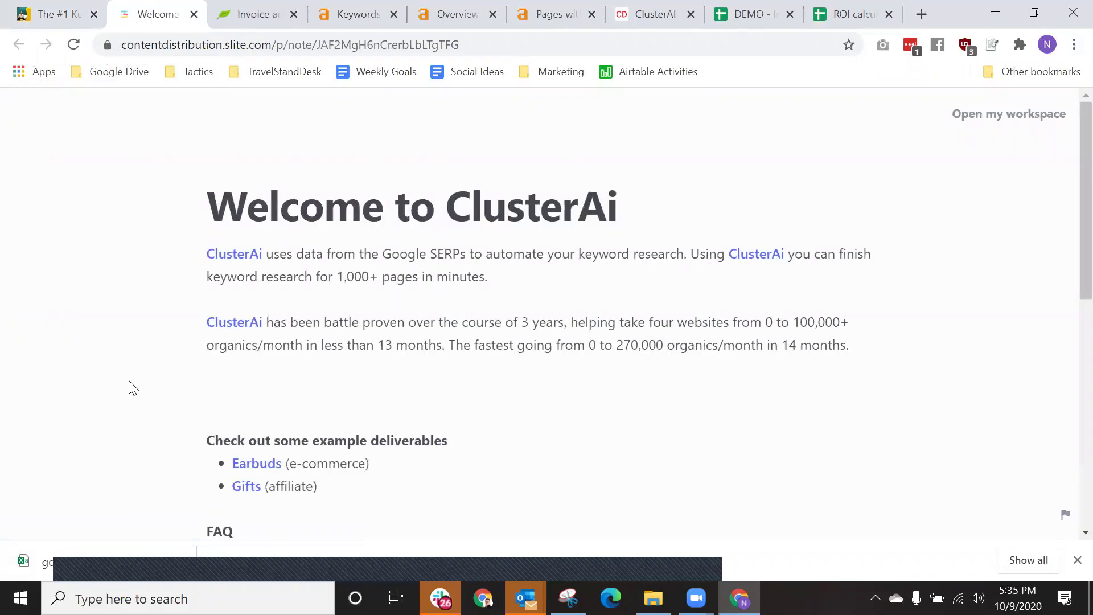
# Look through the Welcome to ClusterAi page, from the organic traffic chart and example deliverables to the FAQ, keyword research and post-grouping guides.
pyautogui.scroll(-2, 217, 384)
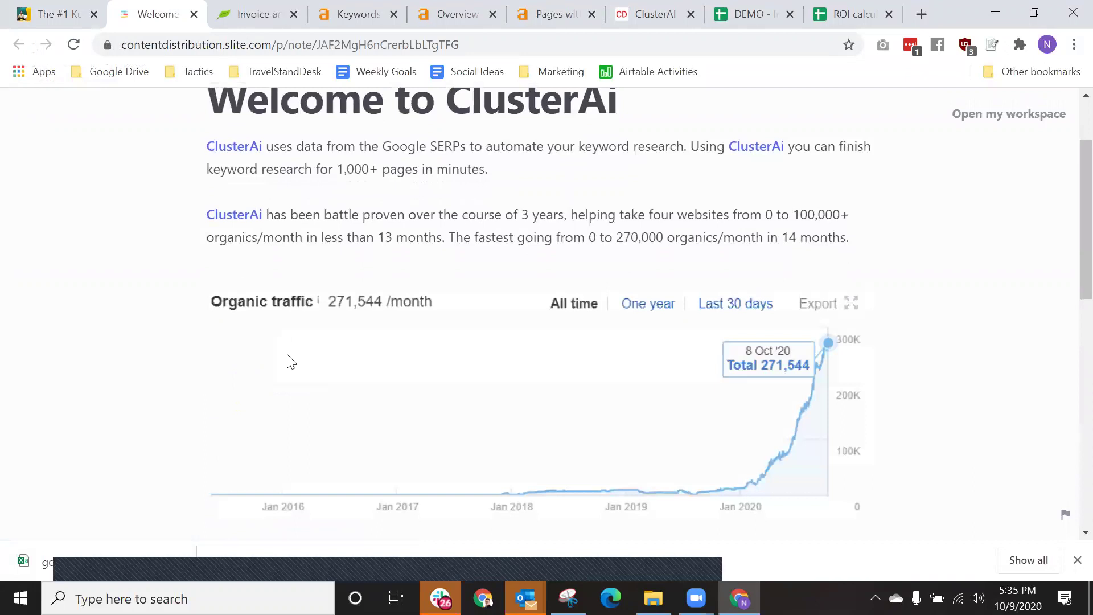
pyautogui.scroll(-3, 268, 405)
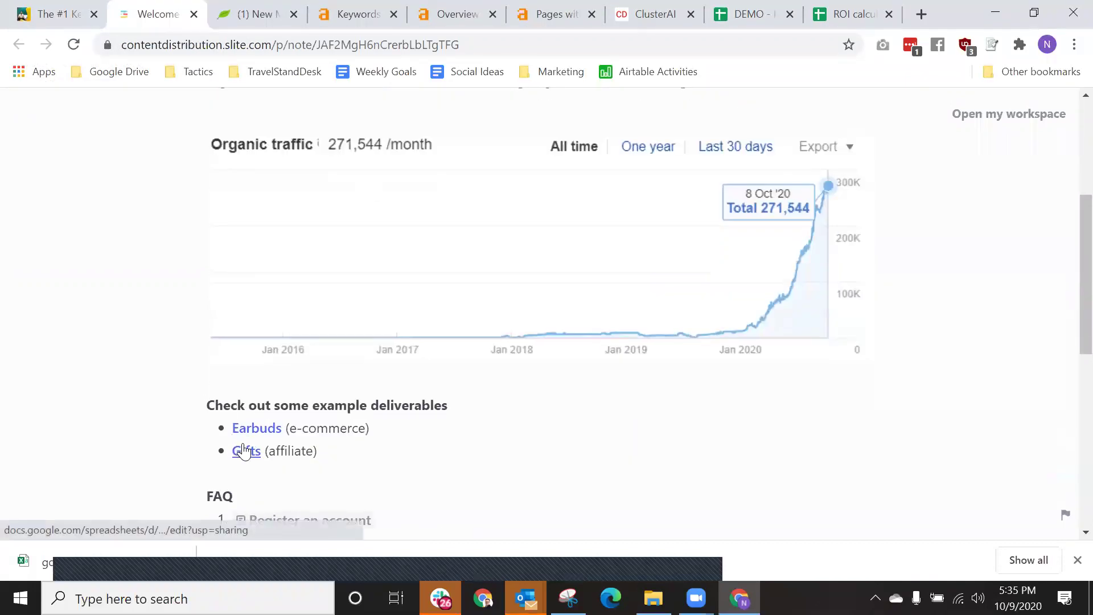
pyautogui.scroll(-3, 244, 451)
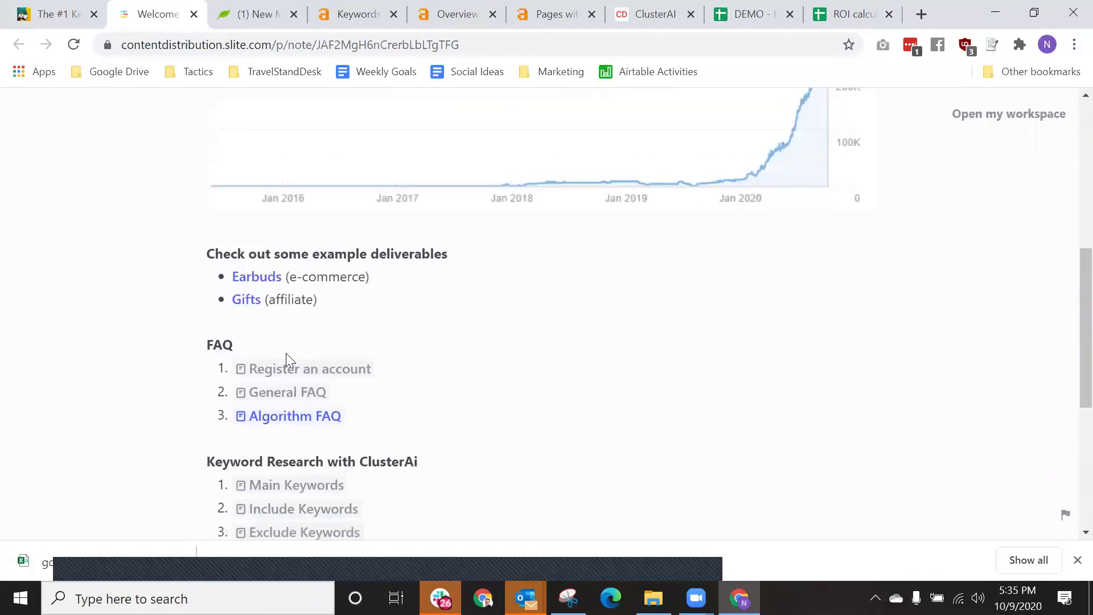
pyautogui.scroll(-2, 283, 353)
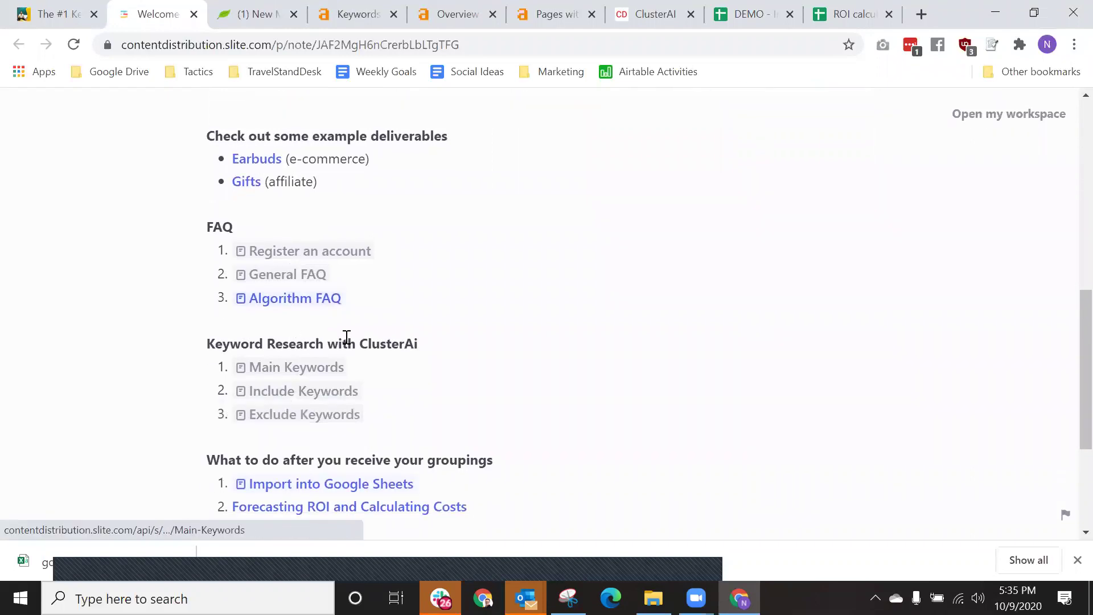
pyautogui.scroll(-2, 338, 327)
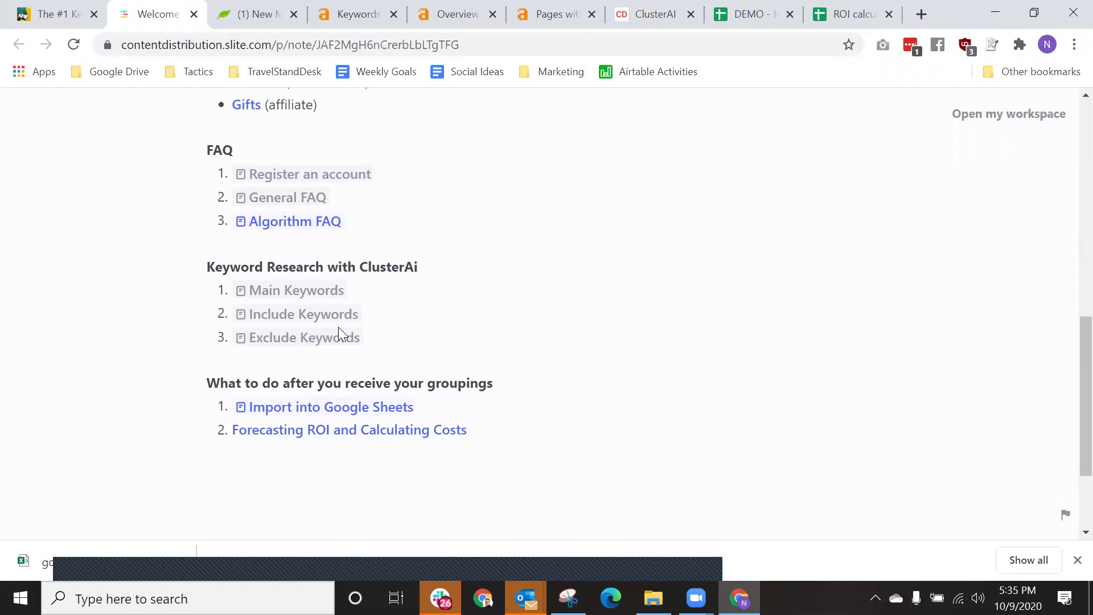